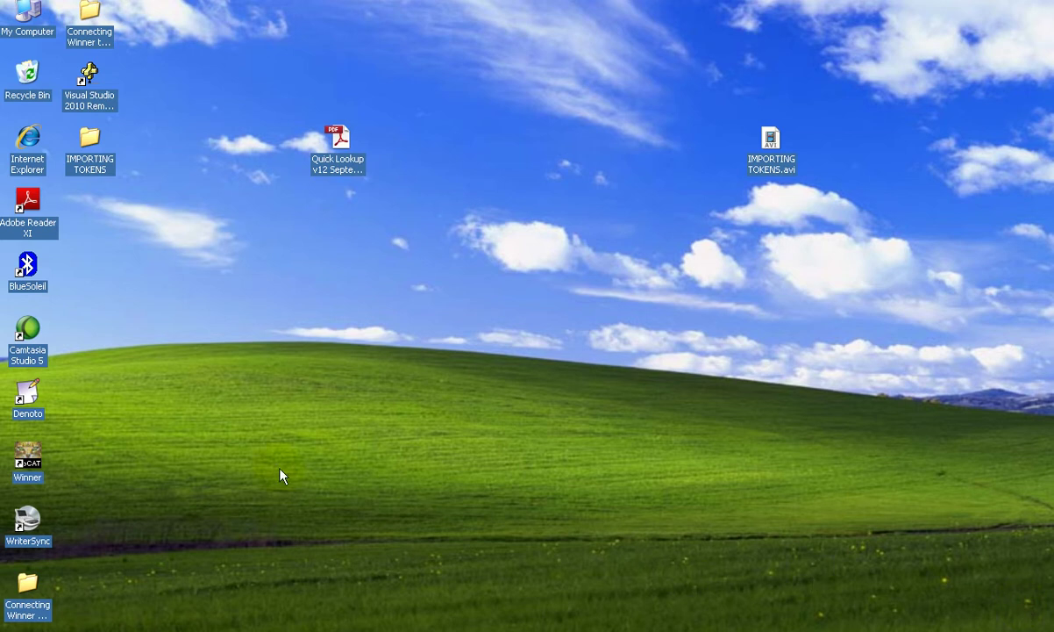
# Step: Launch ProCAT Winner and open the DEMO.TRP transcript in the Winner Editor
pyautogui.doubleClick(35, 467)
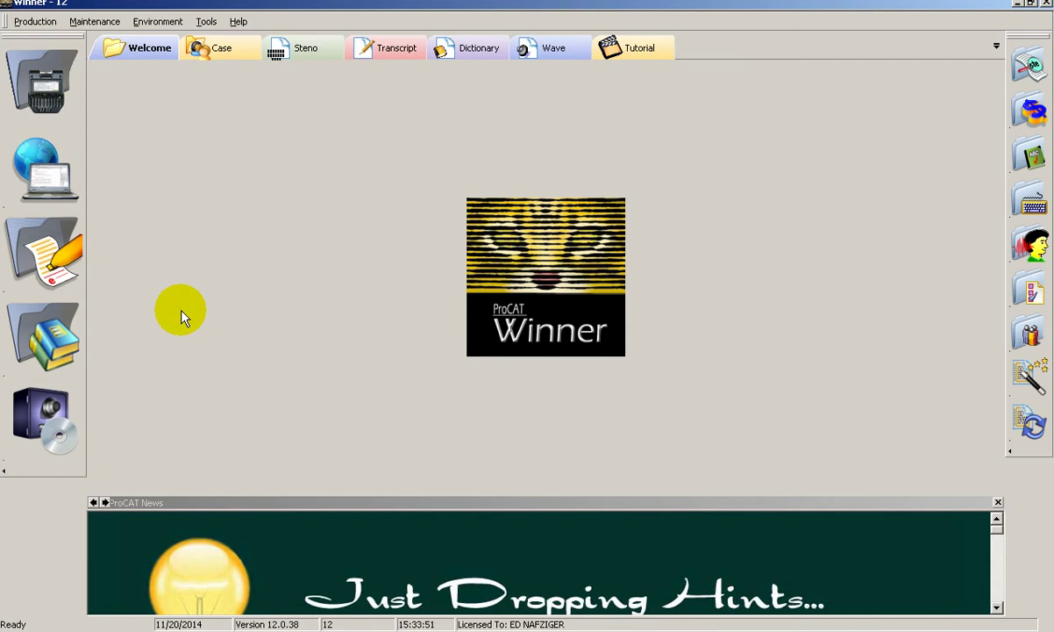
pyautogui.click(57, 249)
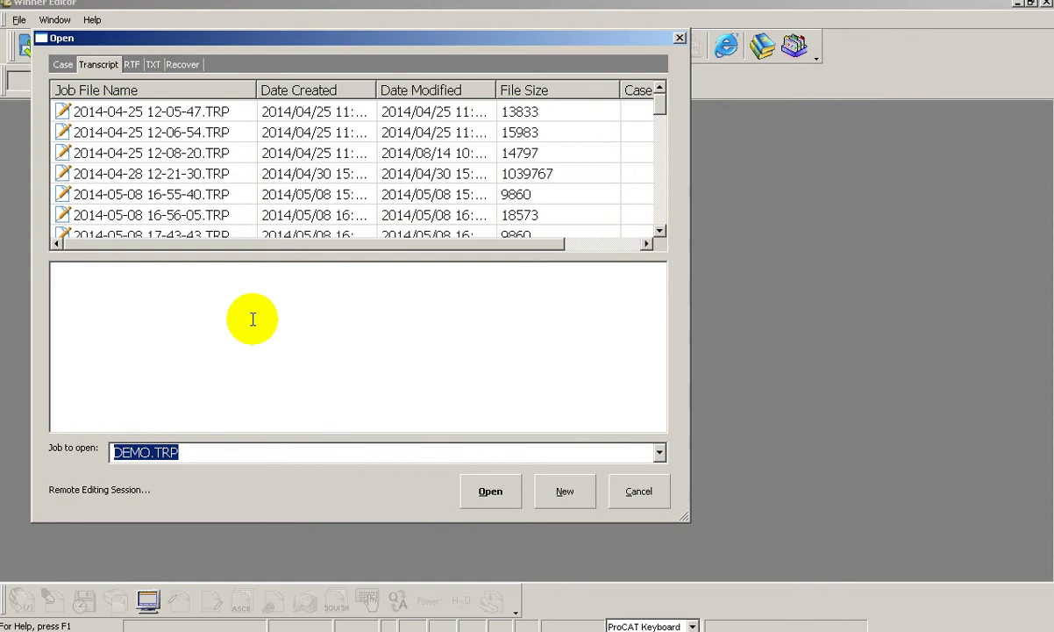
pyautogui.click(480, 494)
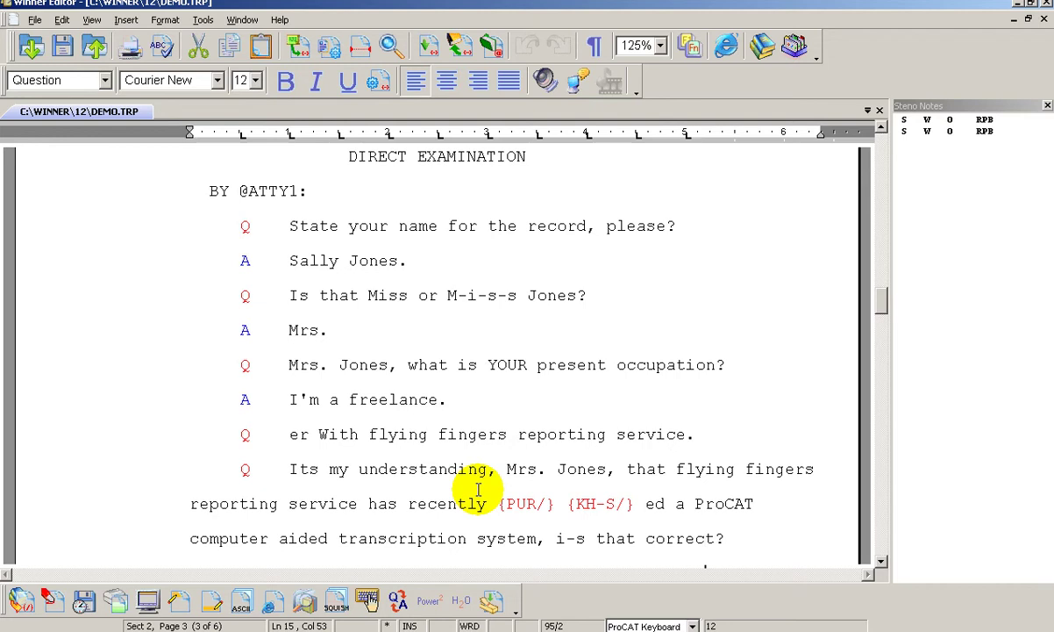
# Step: Review the Keyboard Macros settings in the editor's Preferences and accept them
pyautogui.hotkey('alt', 't')
pyautogui.press('p')
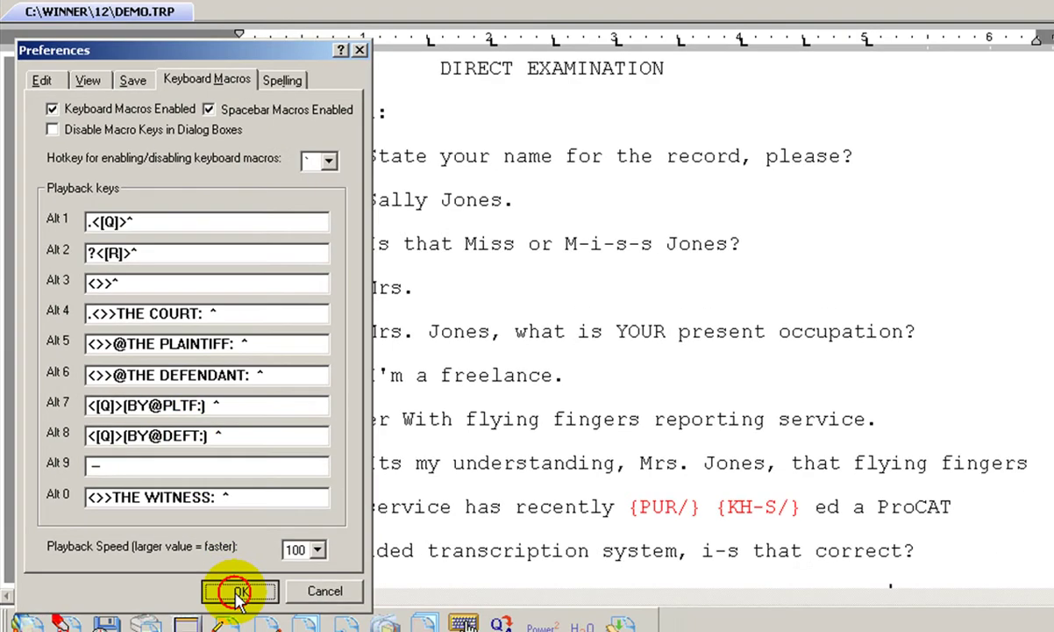
pyautogui.click(269, 605)
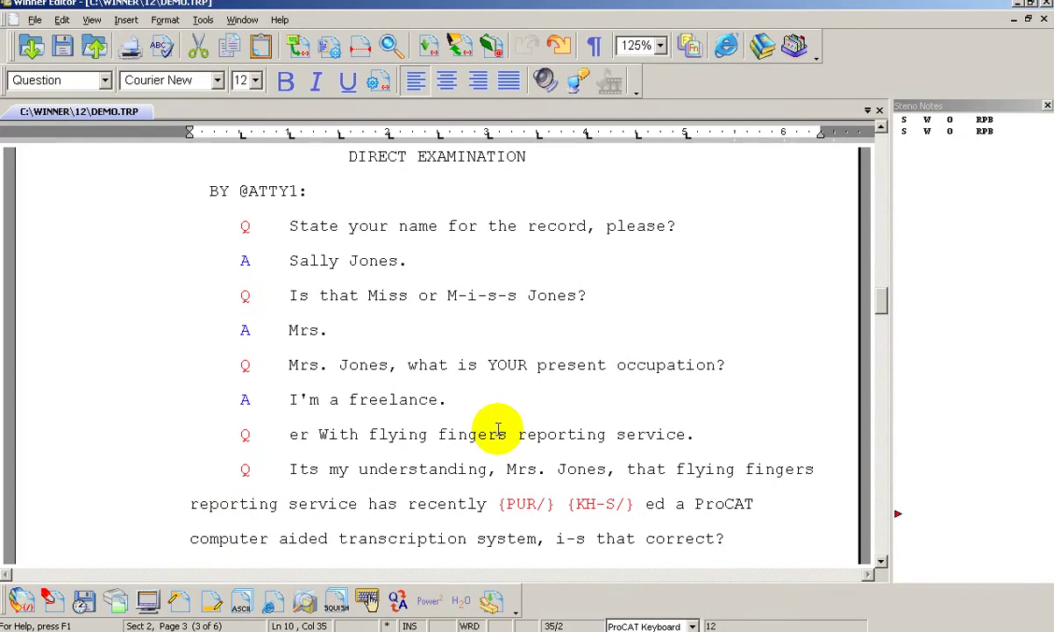
# Step: Bold the word "present" in the occupation question by selecting it and applying standard bold formatting
pyautogui.click(540, 367)
pyautogui.hotkey('ctrl', 'shift', 'Right')
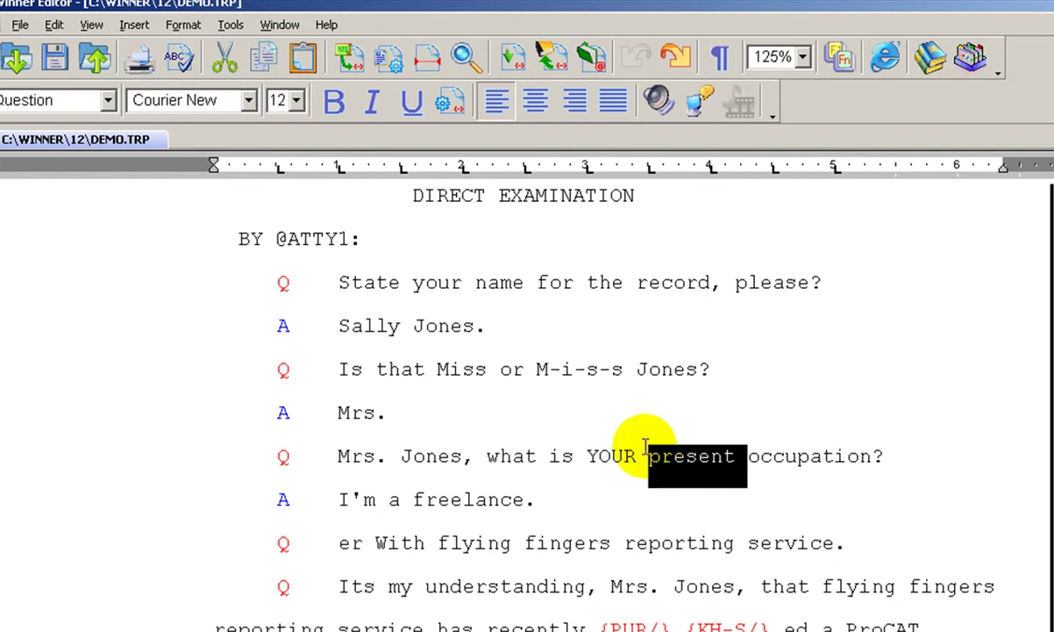
pyautogui.click(333, 103)
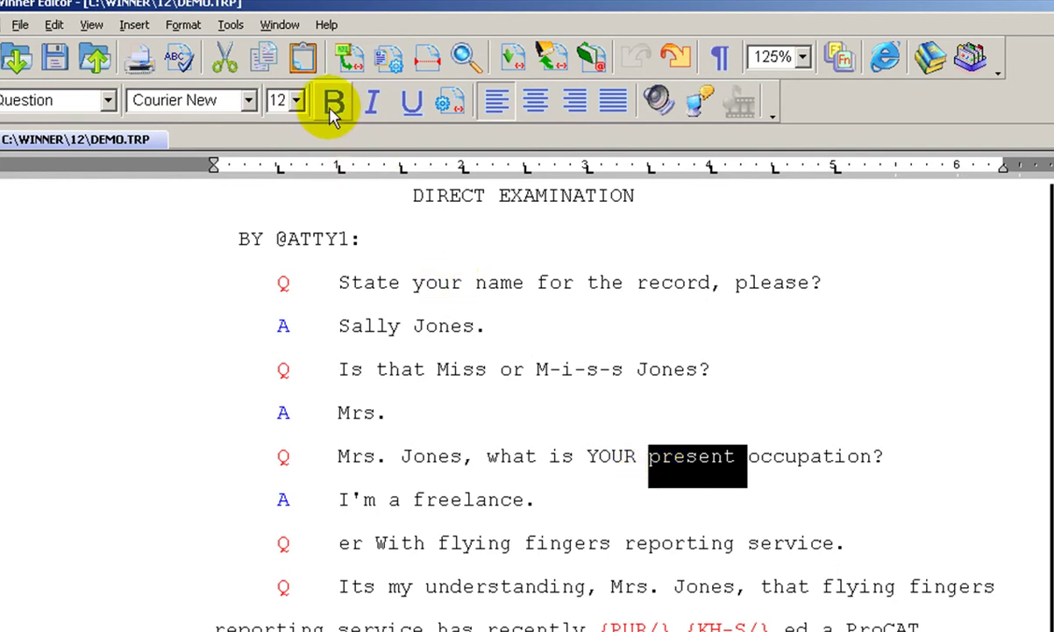
pyautogui.click(575, 501)
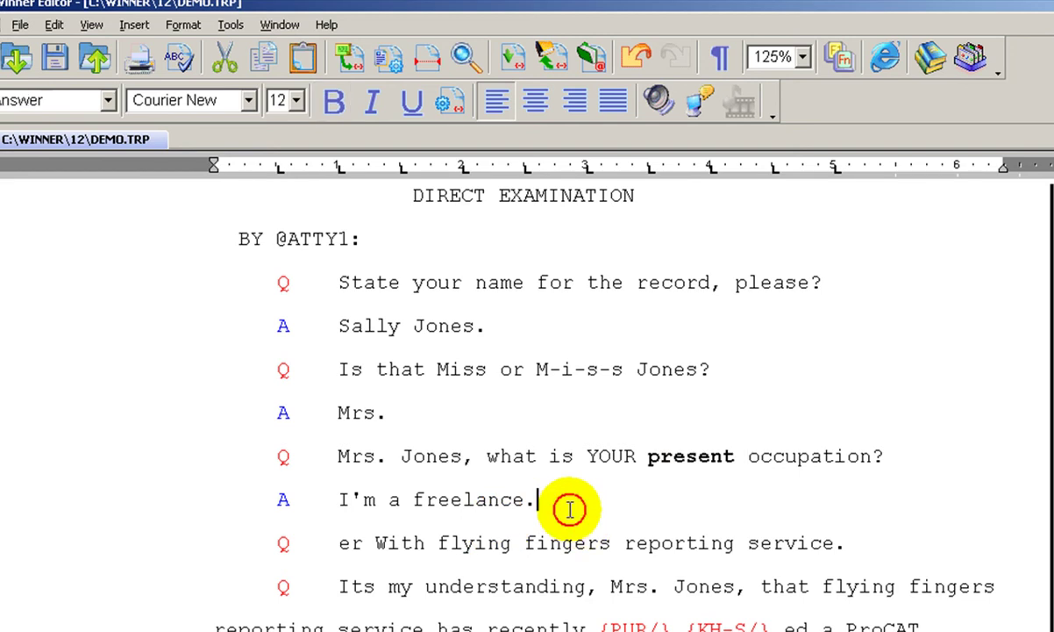
# Step: Remove the bold formatting from "present" and place the cursor directly before the word
pyautogui.doubleClick(653, 462)
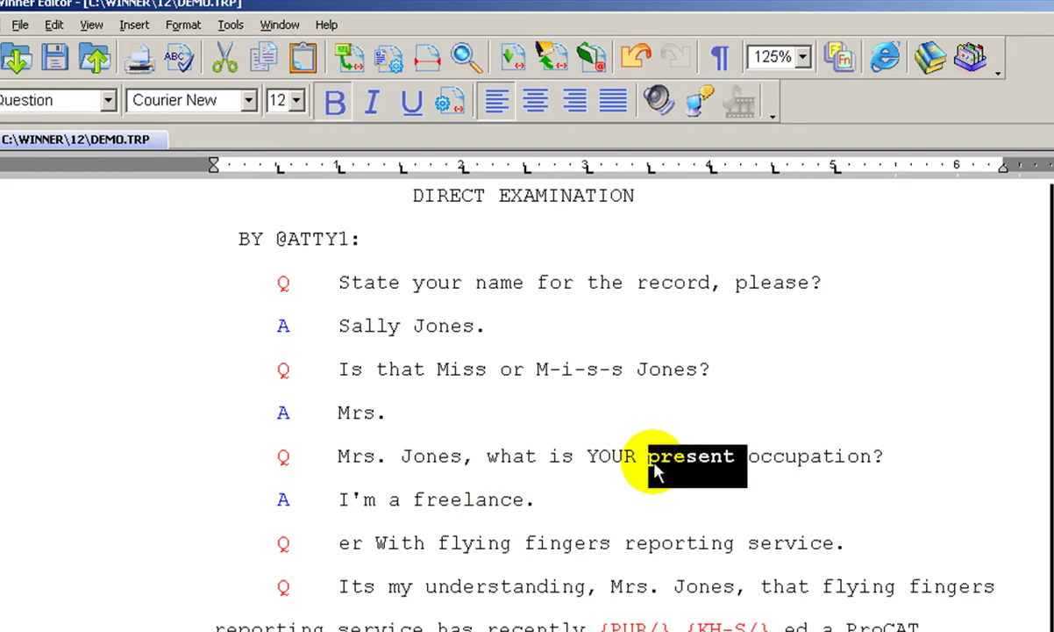
pyautogui.click(336, 101)
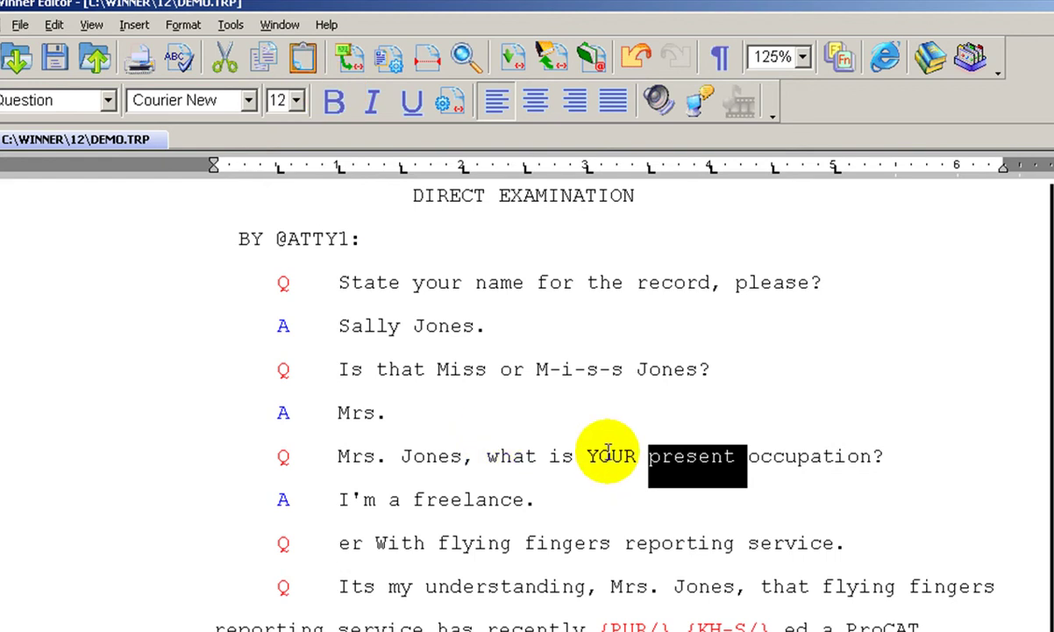
pyautogui.click(647, 455)
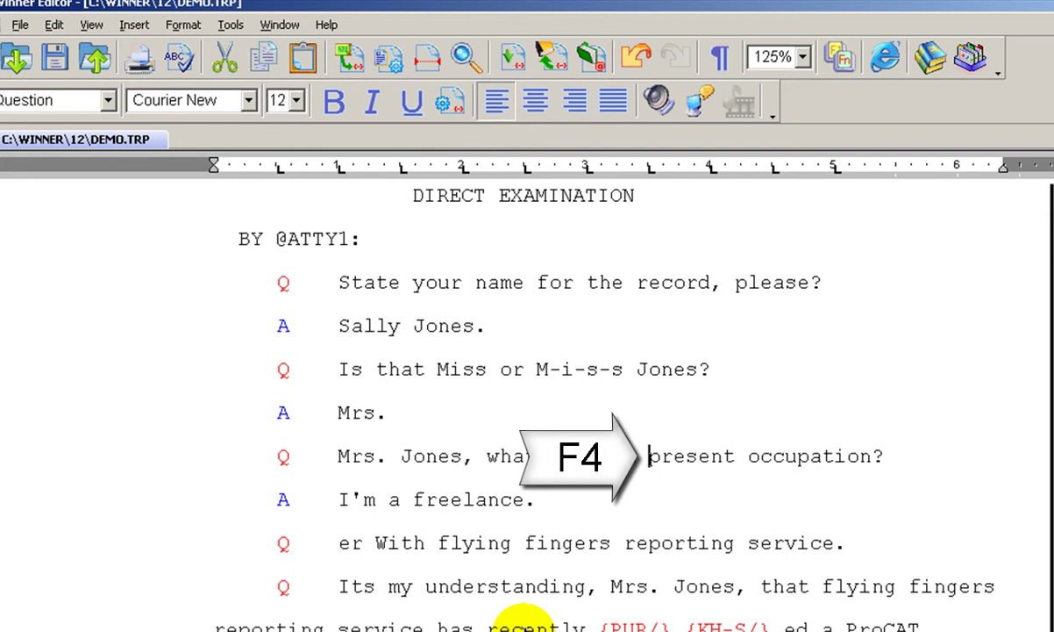
# Step: Surround the word "present" in Surround Mode and apply the Bold style to it
pyautogui.press('F4')
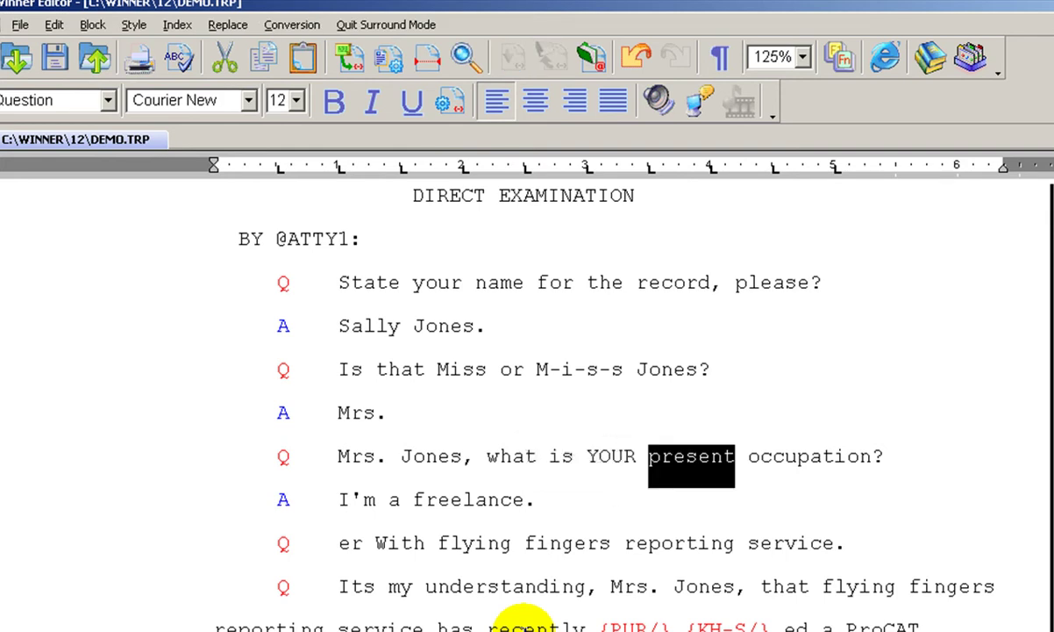
pyautogui.hotkey('alt', 's')
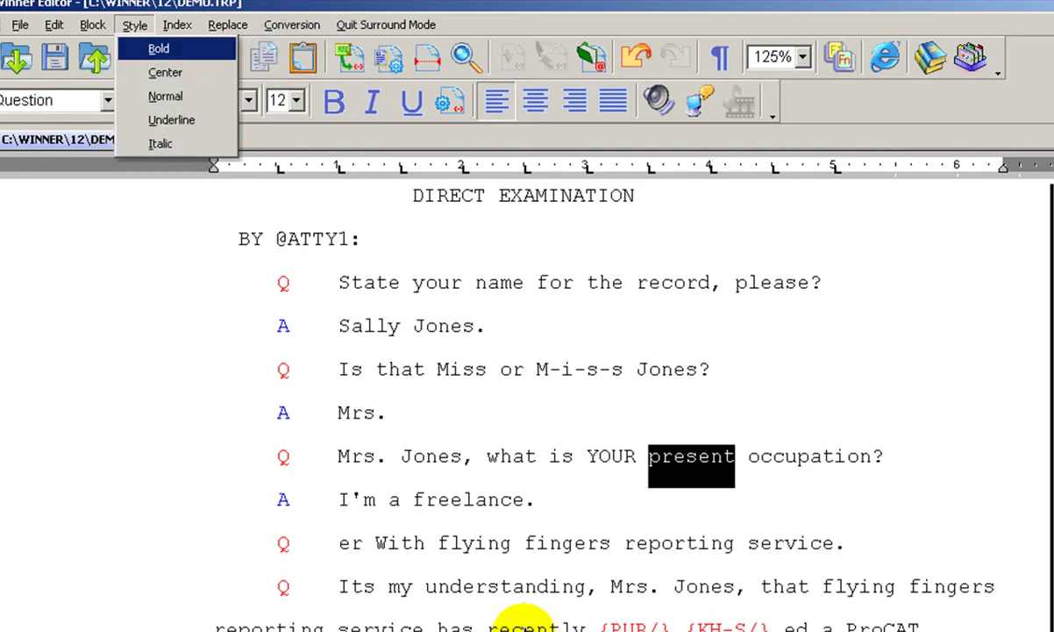
pyautogui.press('b')
pyautogui.hotkey('alt', 'b')
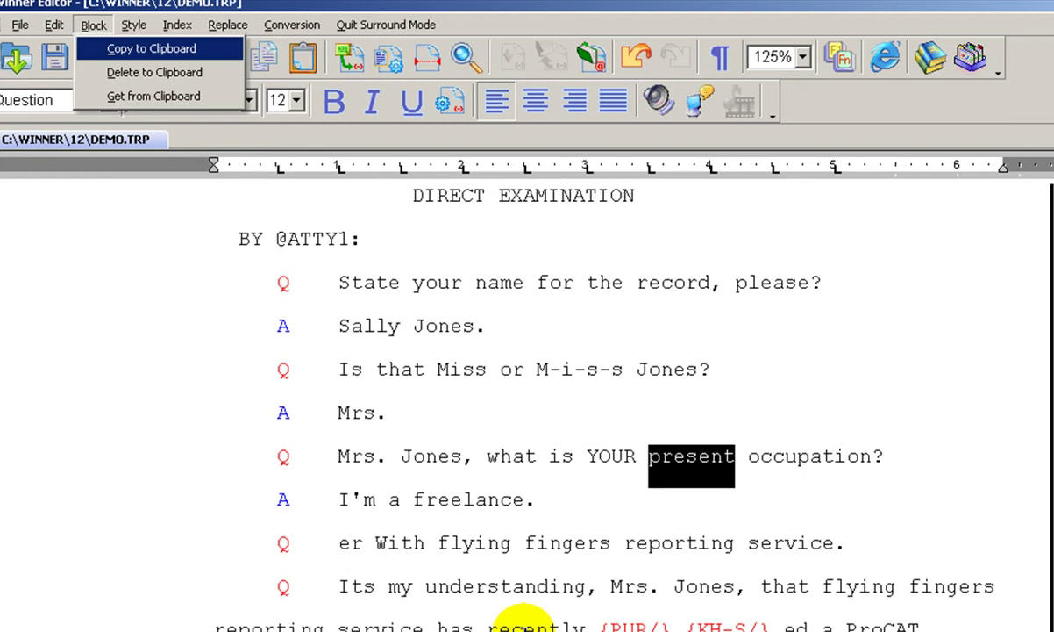
pyautogui.press('Return')
pyautogui.hotkey('alt', 's')
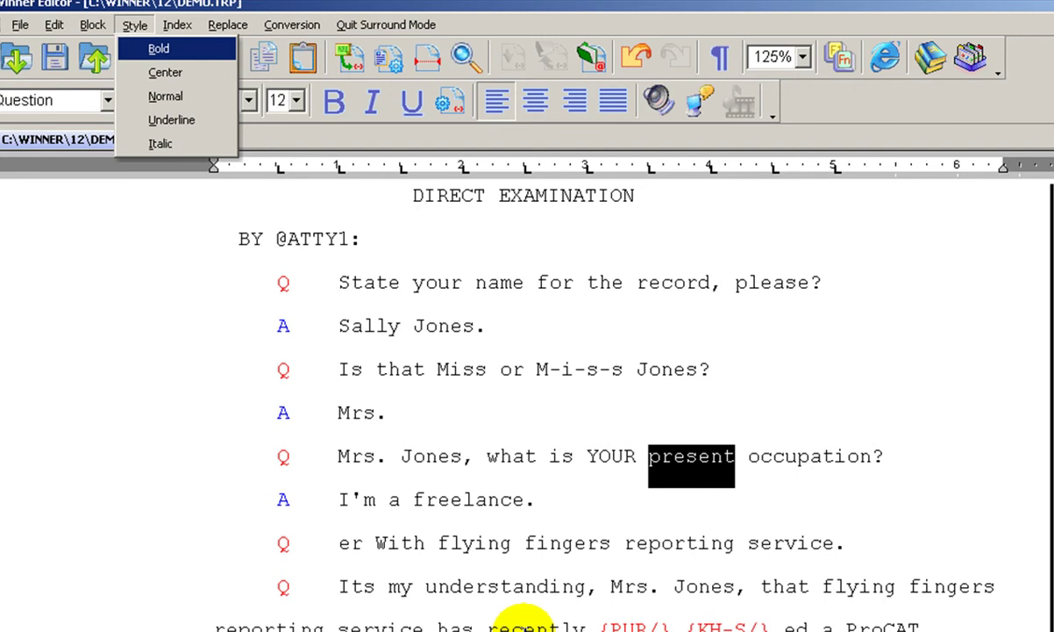
pyautogui.press('b')
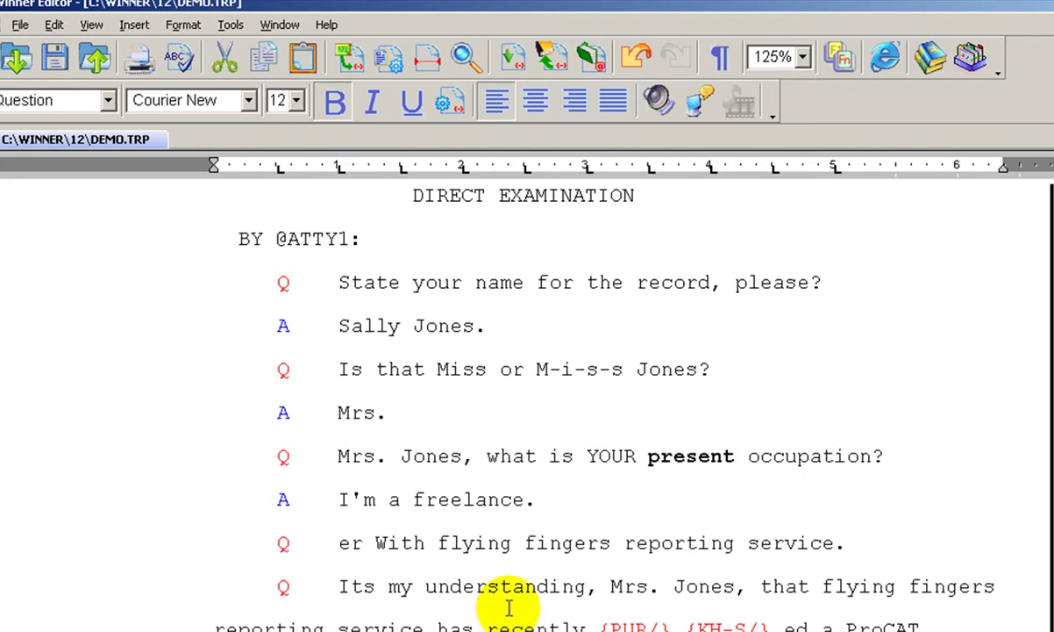
# Step: Clear the bold from "present" in the occupation question and return the cursor to just before the word
pyautogui.doubleClick(665, 456)
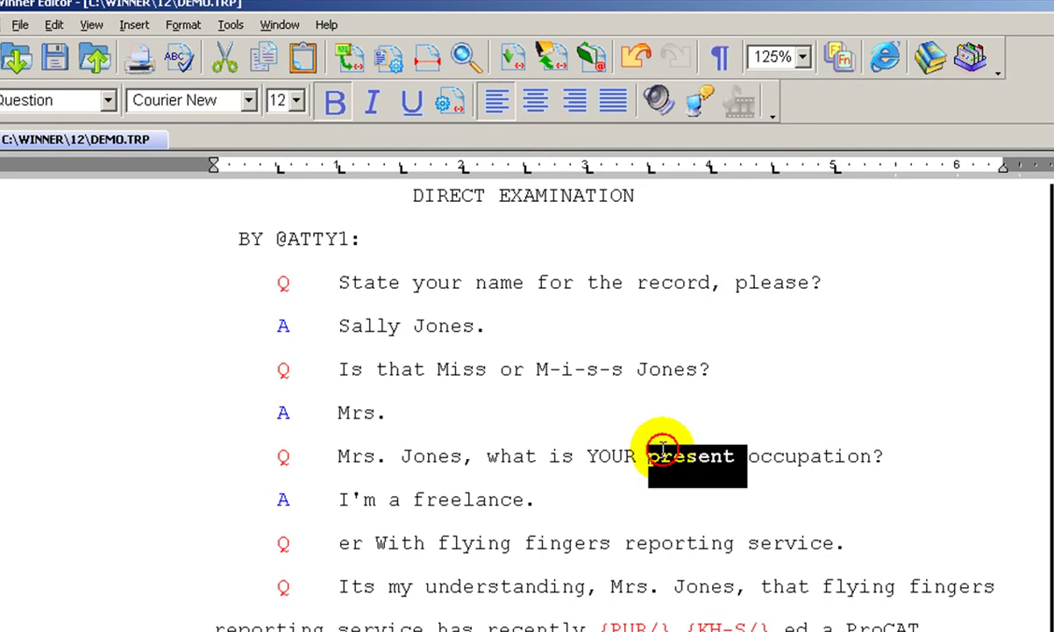
pyautogui.click(334, 103)
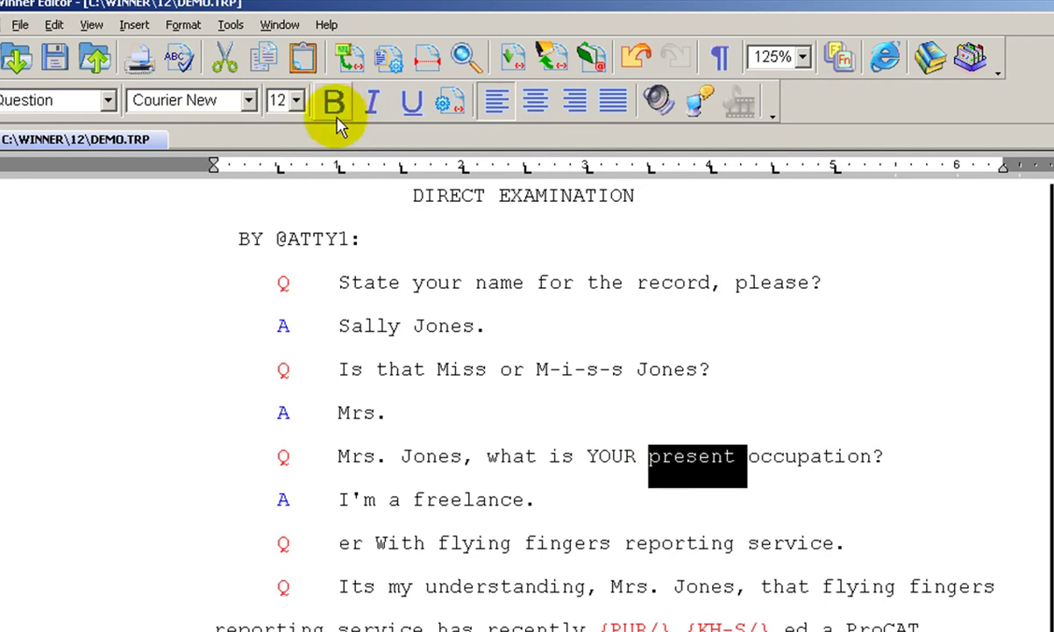
pyautogui.click(650, 463)
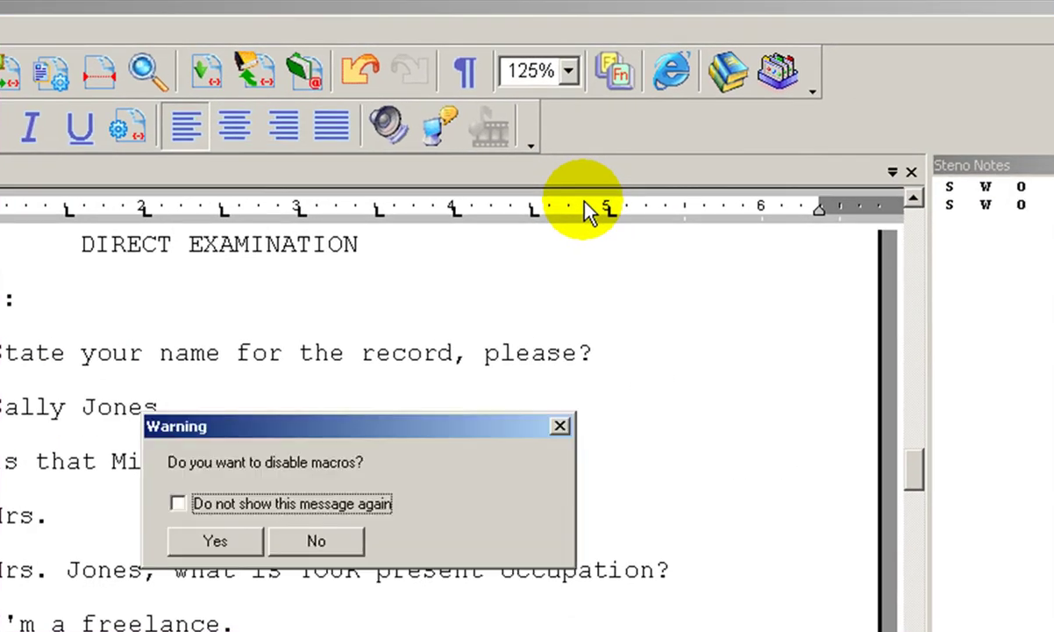
# Step: Disable keyboard macros and enable them again, agreeing to both confirmation messages
pyautogui.click(220, 539)
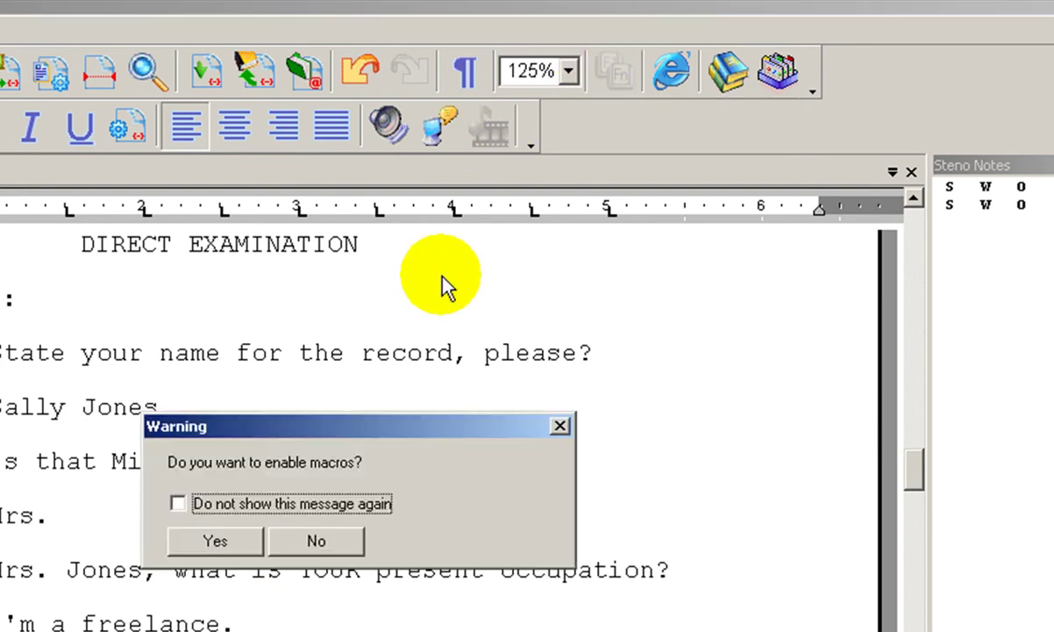
pyautogui.click(222, 544)
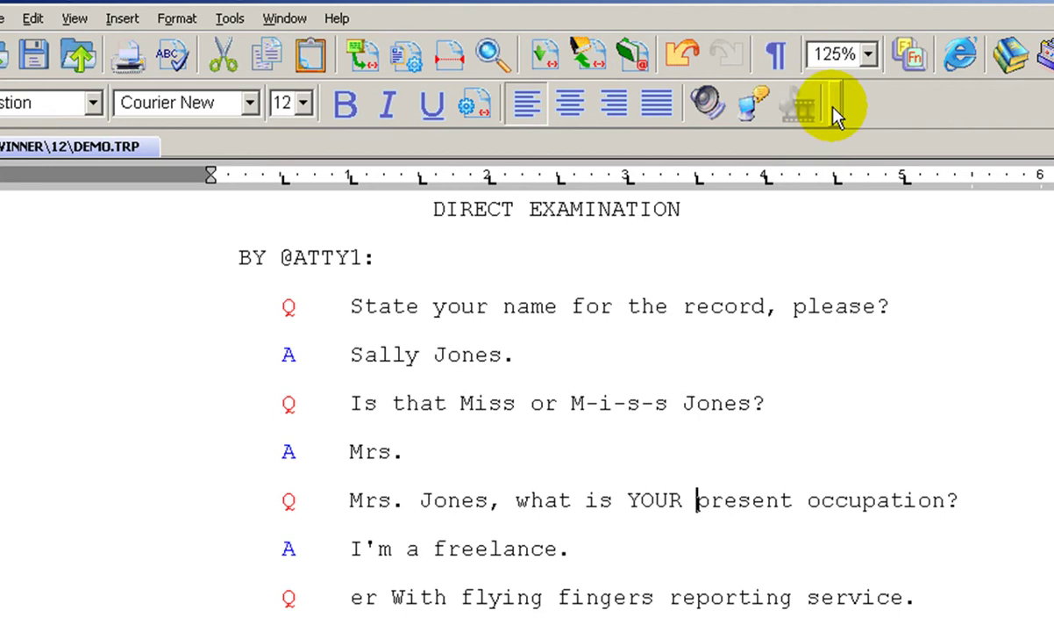
# Step: Start recording a macro and capture surrounding the word "present" and applying the Bold style
pyautogui.click(910, 57)
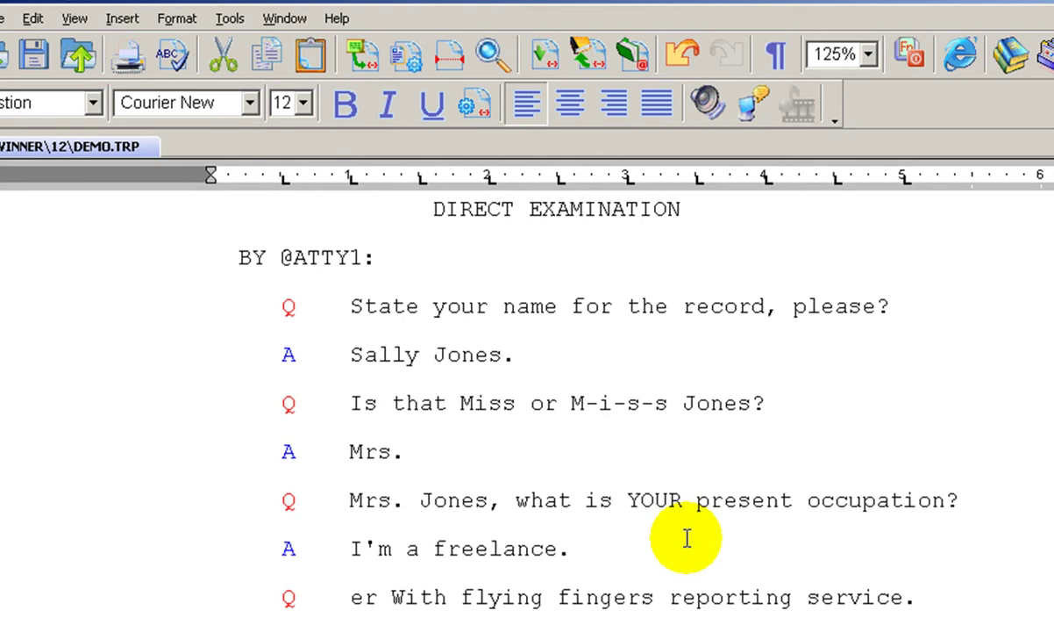
pyautogui.hotkey('ctrl', 'shift', 'Right')
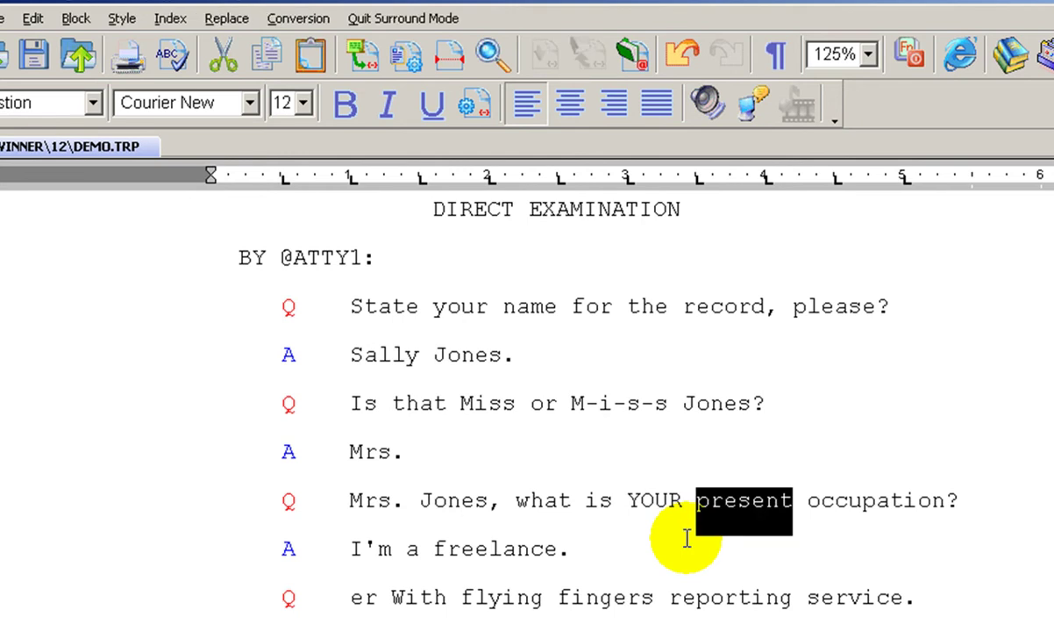
pyautogui.hotkey('alt', 's')
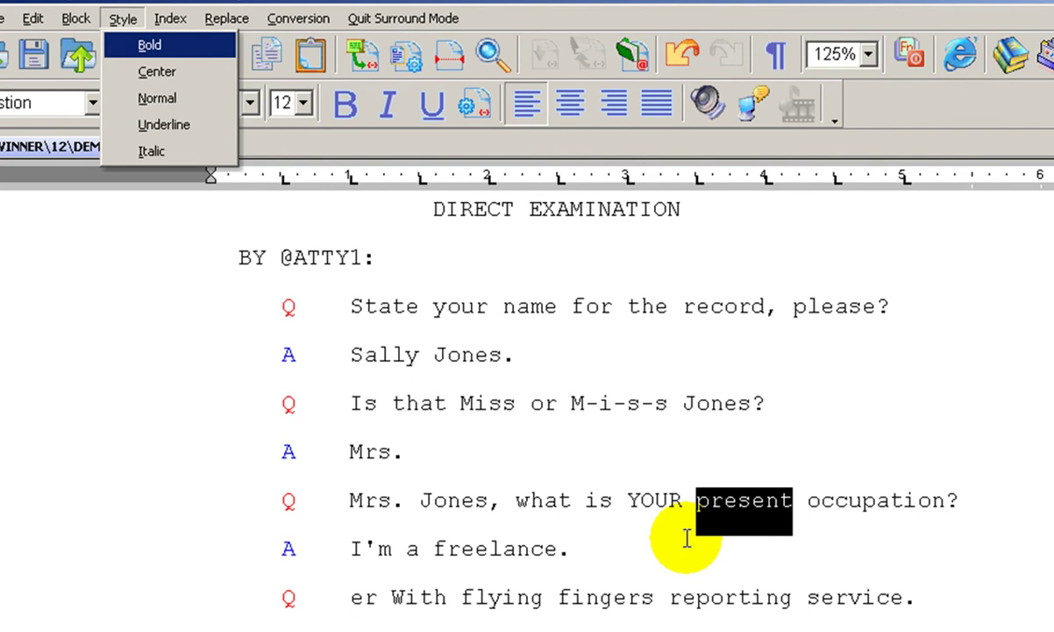
pyautogui.press('Return')
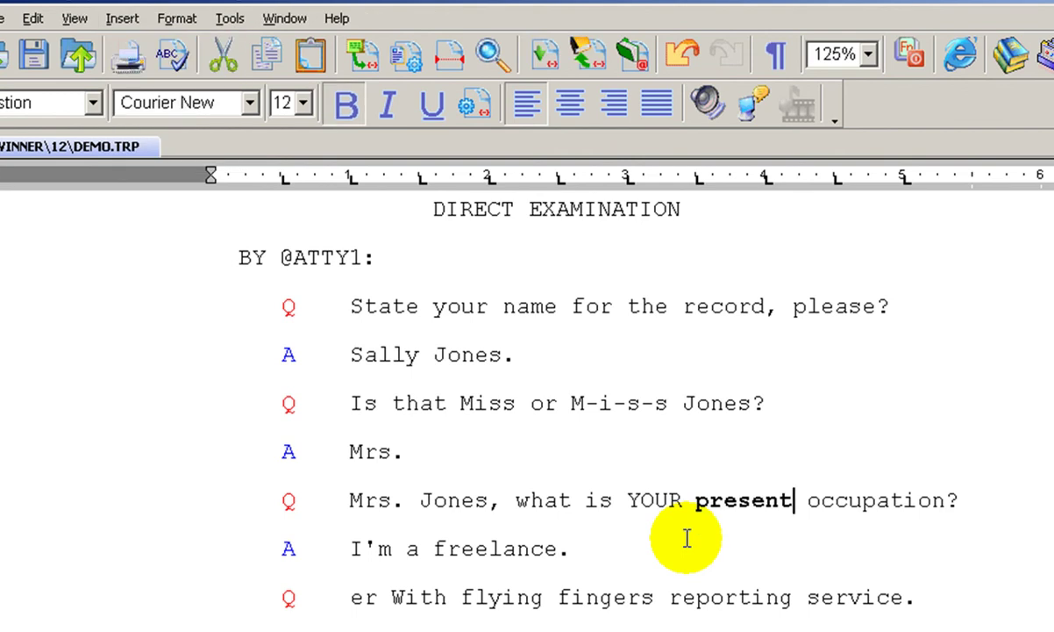
# Step: Stop the macro recording and define it with the description "Bold" and the hotkey ALT+B
pyautogui.click(909, 60)
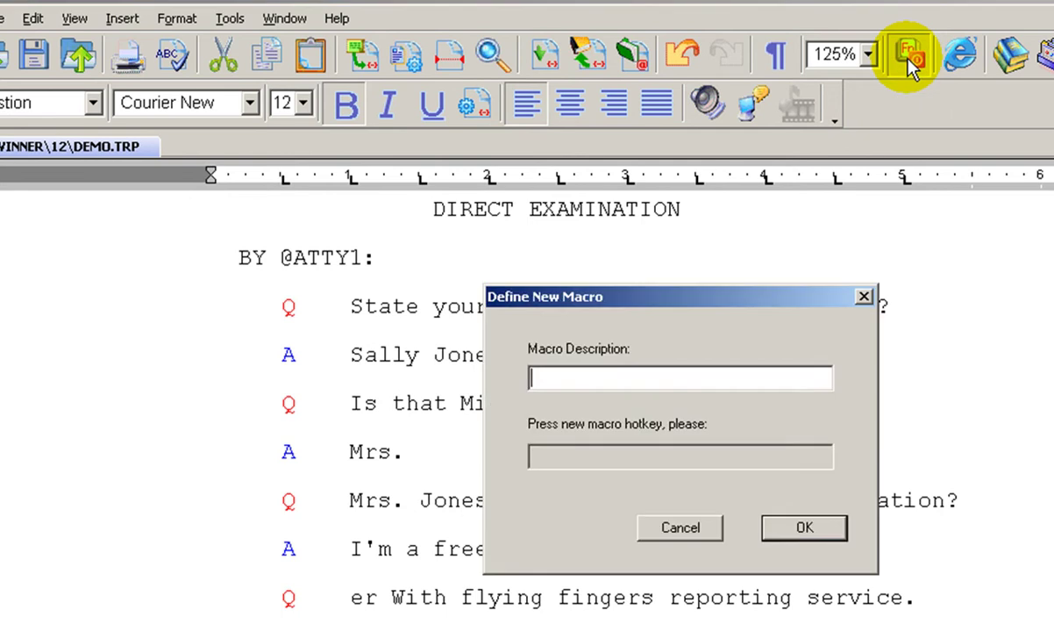
pyautogui.click(726, 377)
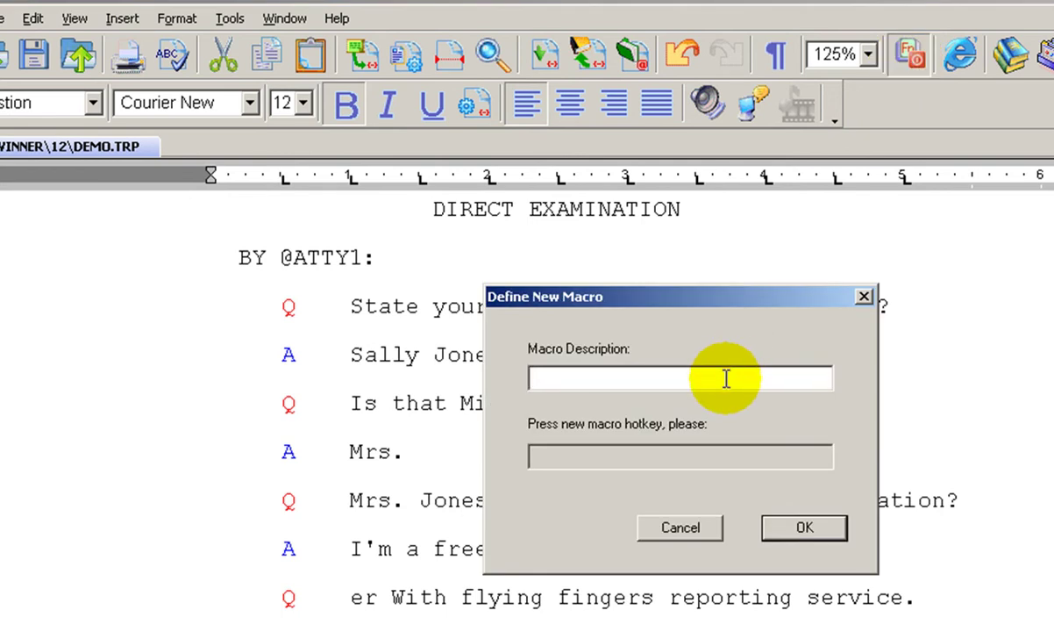
pyautogui.write('Bold')
pyautogui.hotkey('alt', 'b')
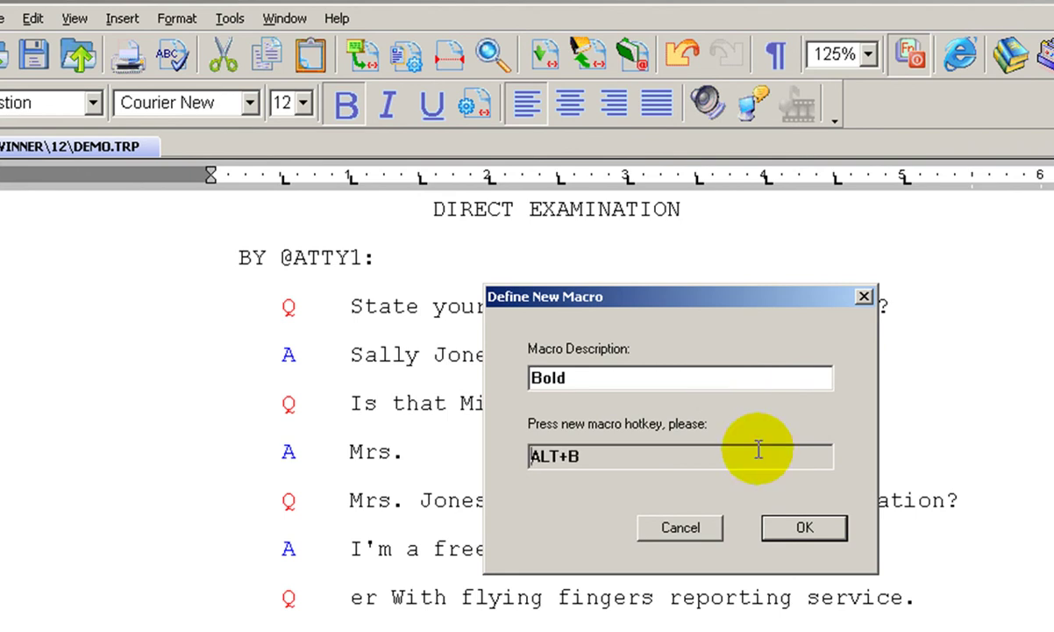
pyautogui.click(793, 526)
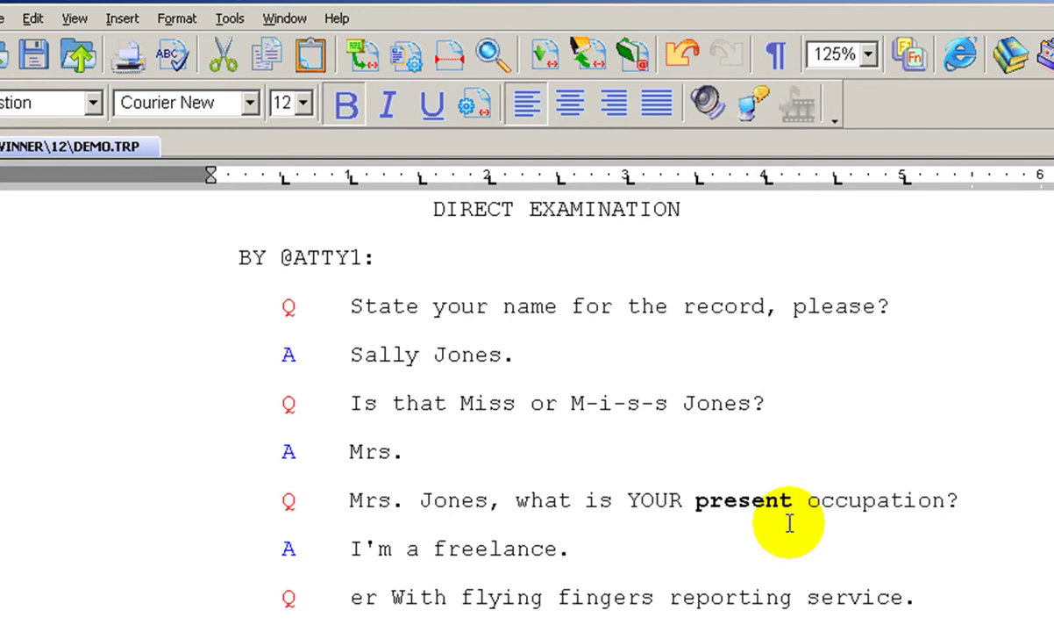
# Step: Test the Bold macro on the word "reporting" in the flying fingers line, and undo the formatting
pyautogui.click(670, 605)
pyautogui.hotkey('alt', 'b')
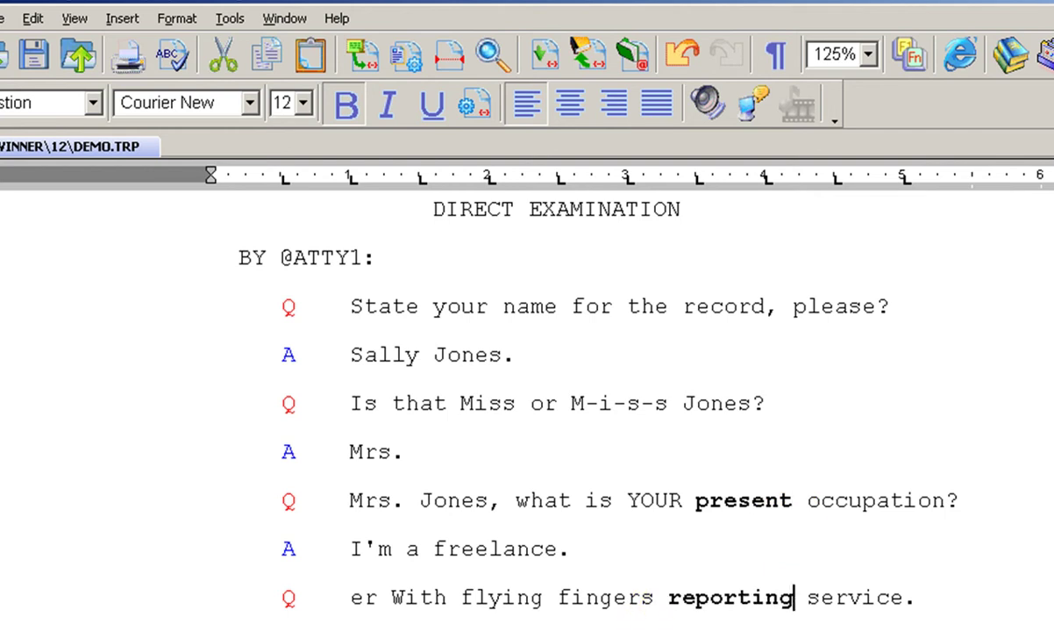
pyautogui.hotkey('ctrl', 'z')
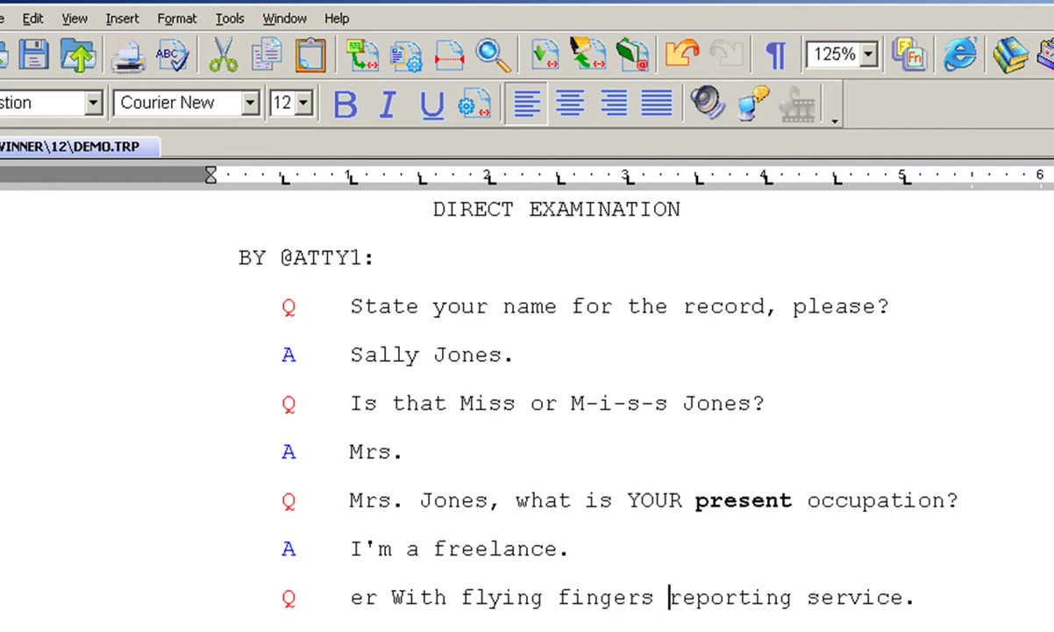
# Step: Apply the Bold style to the word "reporting" in the flying fingers line again
pyautogui.hotkey('alt', 's')
pyautogui.press('Return')
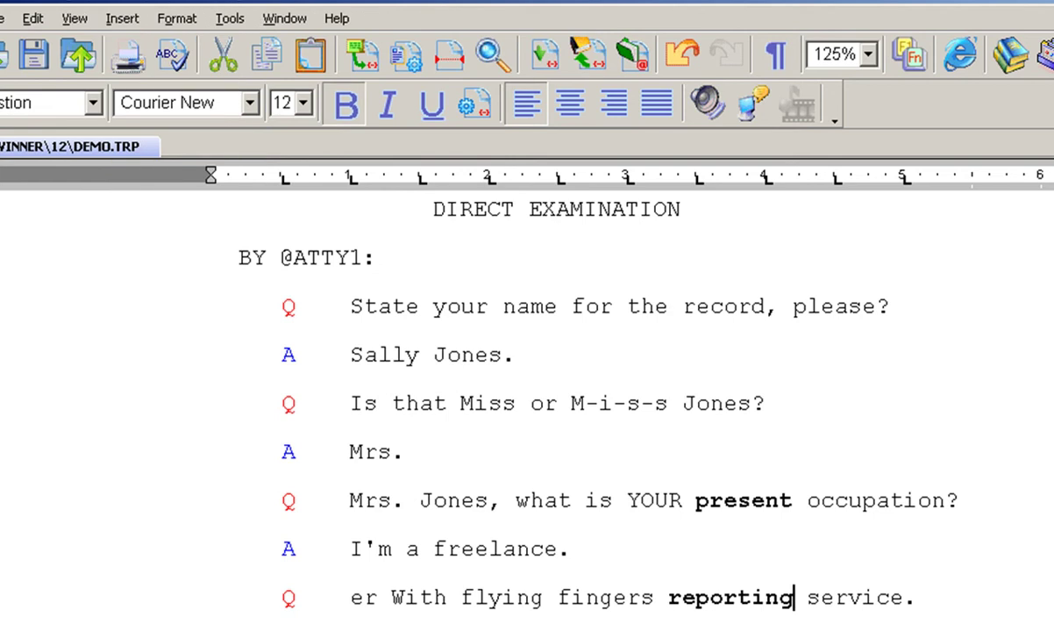
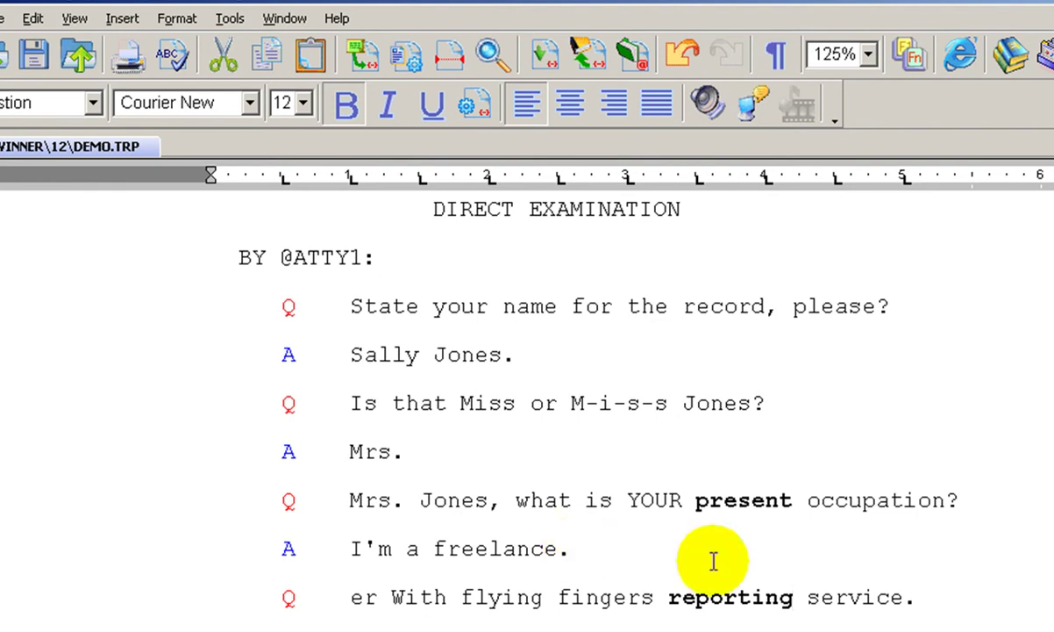
# Step: Start recording a macro at the "I'm a freelance." answer and replace its A designation with "THE WITNESS:" followed by spaces
pyautogui.click(961, 499)
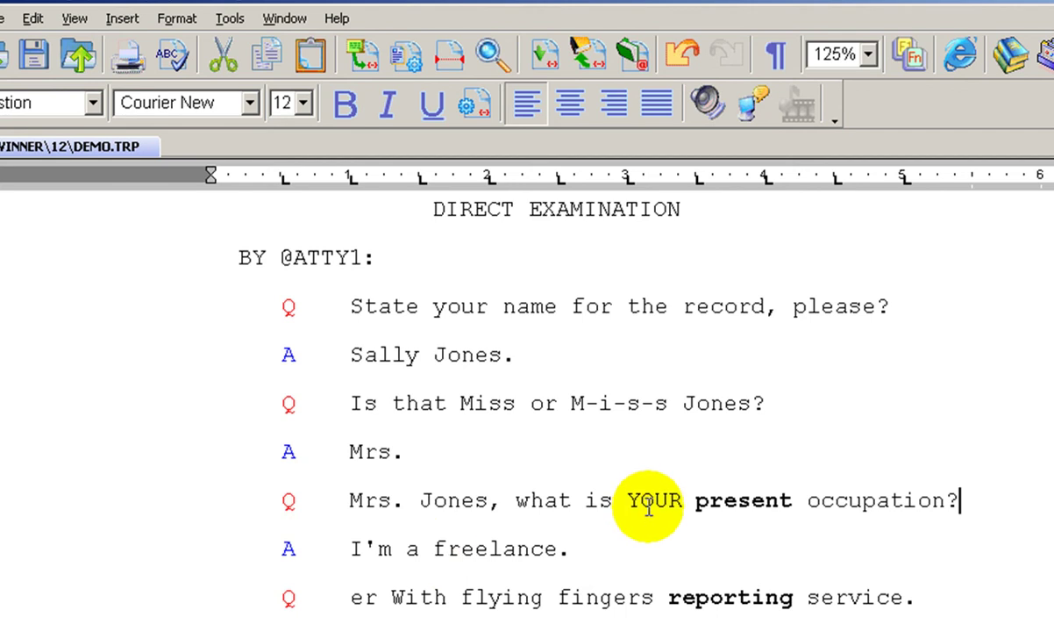
pyautogui.click(284, 550)
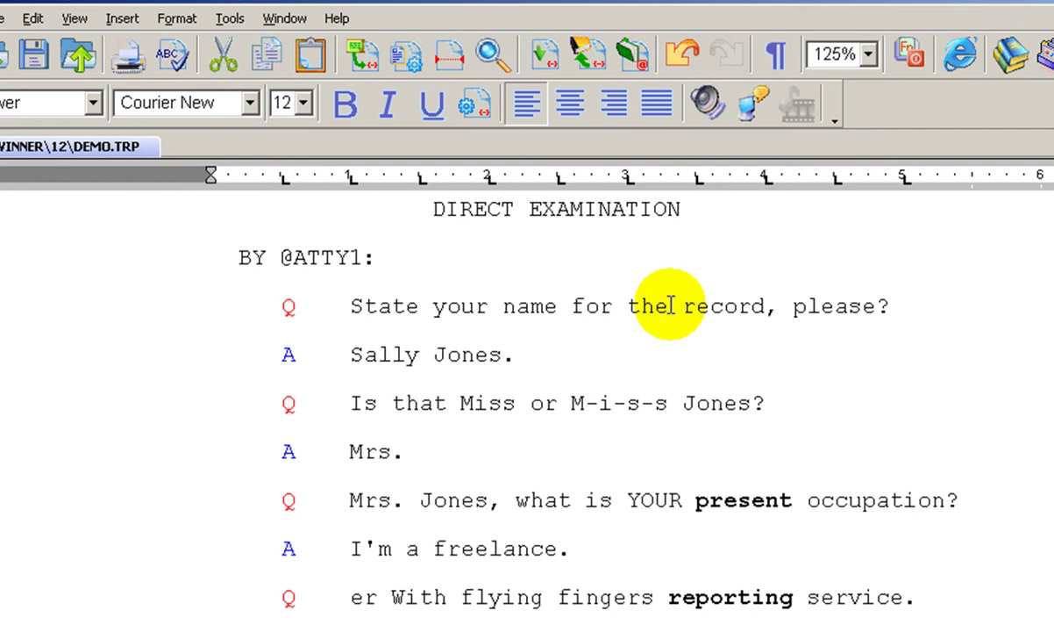
pyautogui.press('Delete')
pyautogui.press('Delete')
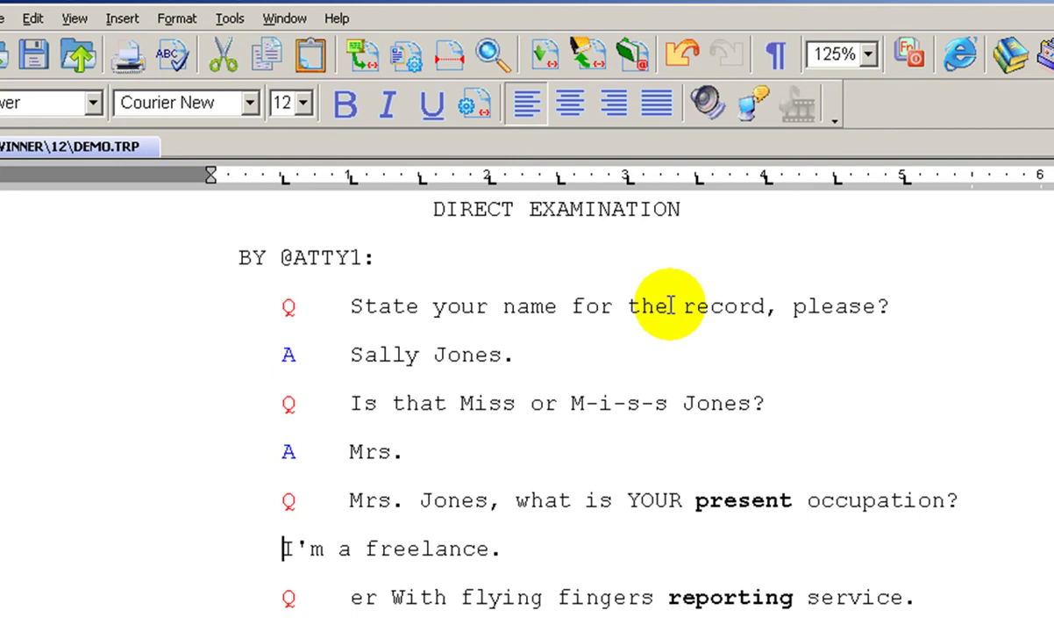
pyautogui.write('THE')
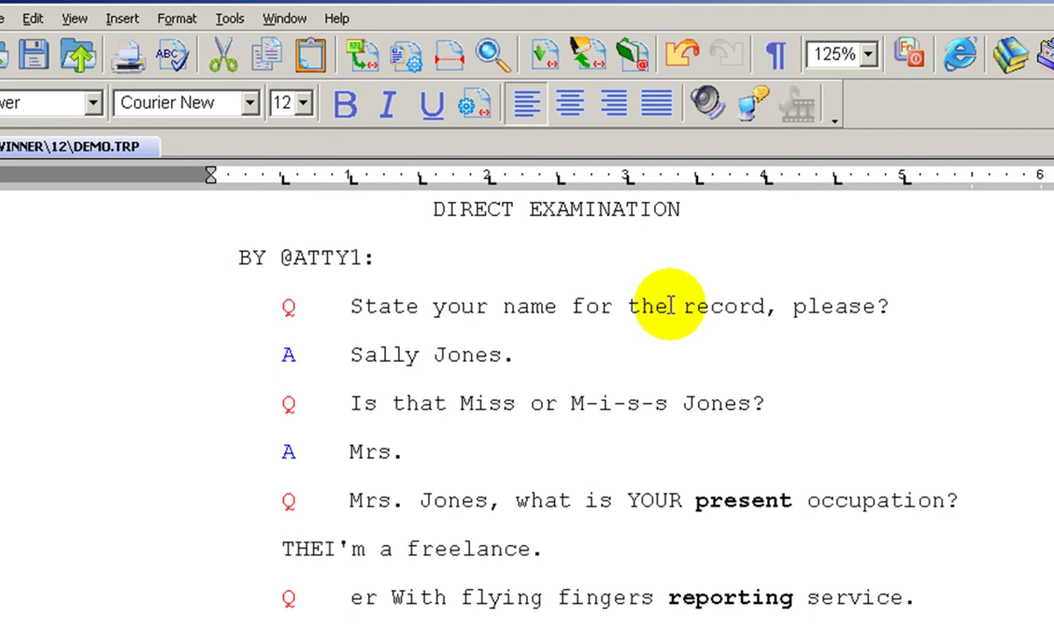
pyautogui.write(' WITNE')
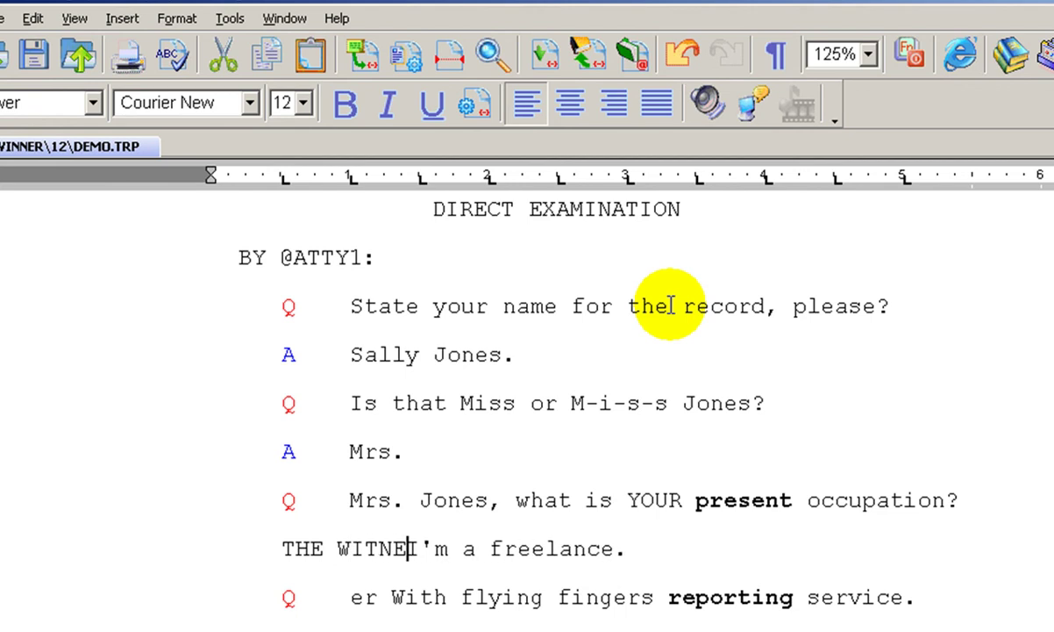
pyautogui.write('SS:')
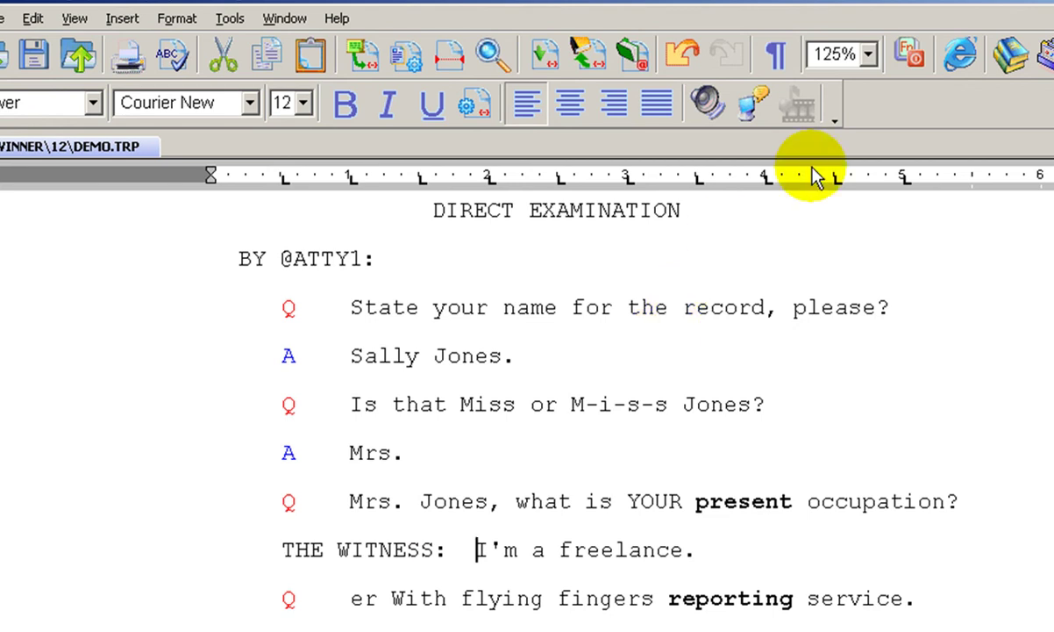
# Step: Stop the macro recording and define it with the description "A to Witness" and the hotkey ALT+W
pyautogui.click(894, 53)
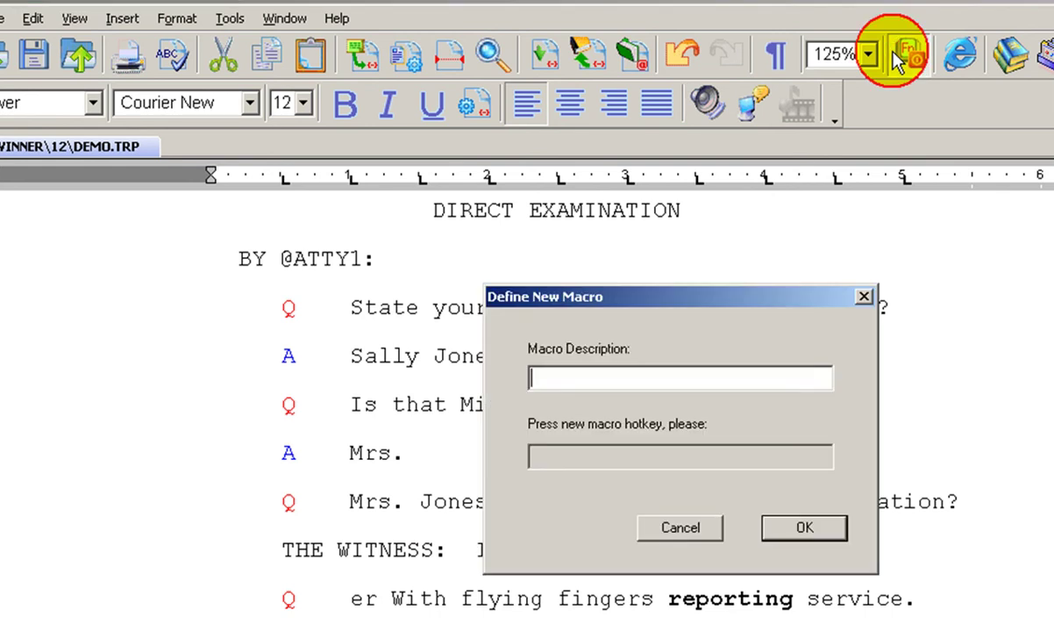
pyautogui.click(610, 382)
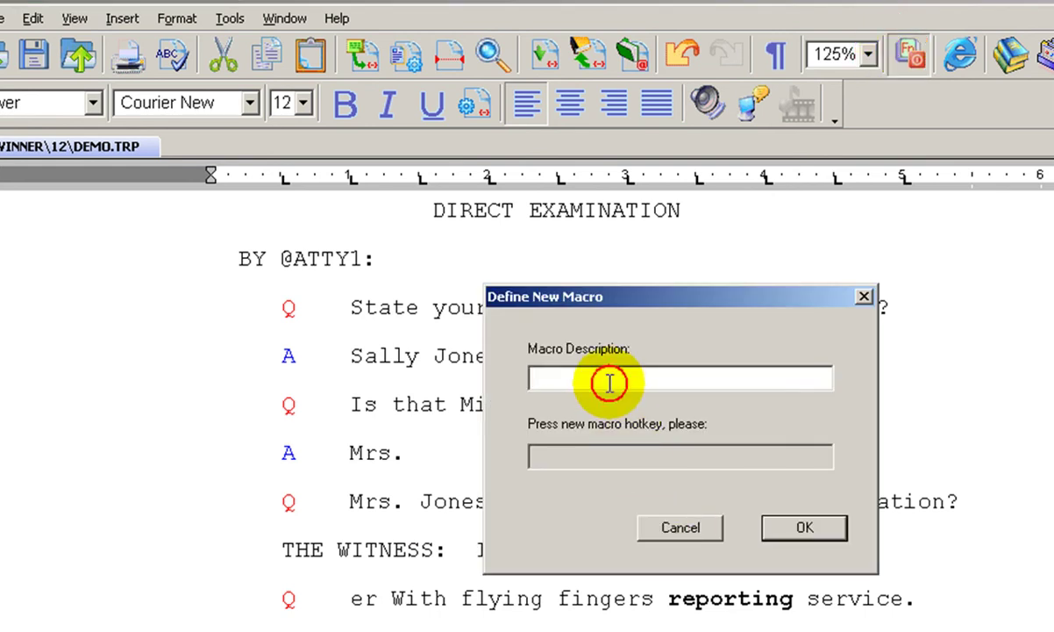
pyautogui.write('a')
pyautogui.press('BackSpace')
pyautogui.write('A TO')
pyautogui.press('BackSpace')
pyautogui.press('BackSpace')
pyautogui.press('BackSpace')
pyautogui.press('BackSpace')
pyautogui.write('to')
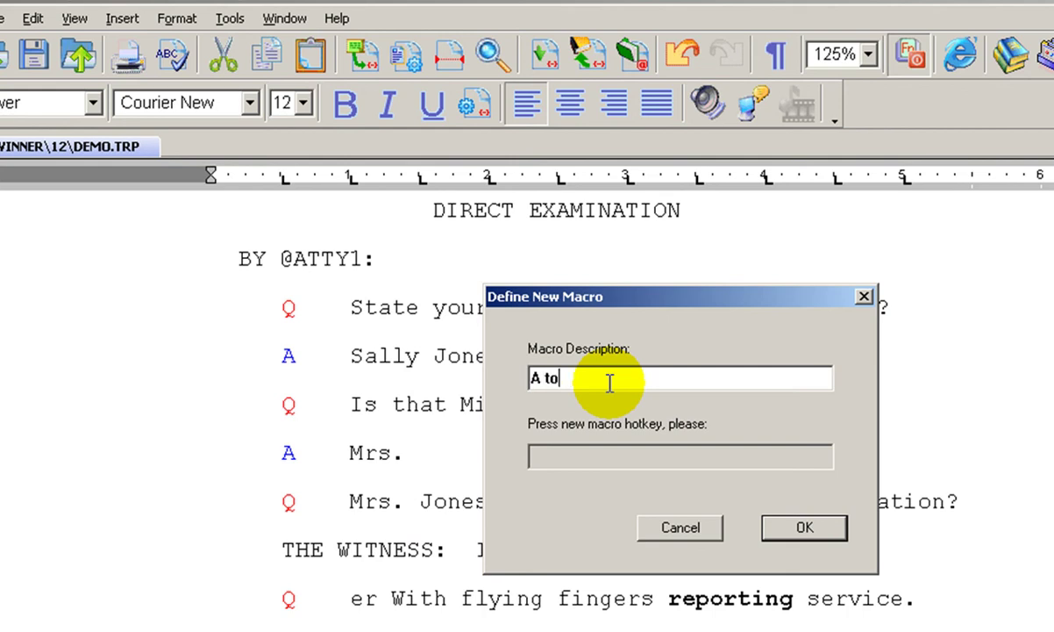
pyautogui.write(' Witness')
pyautogui.press('Tab')
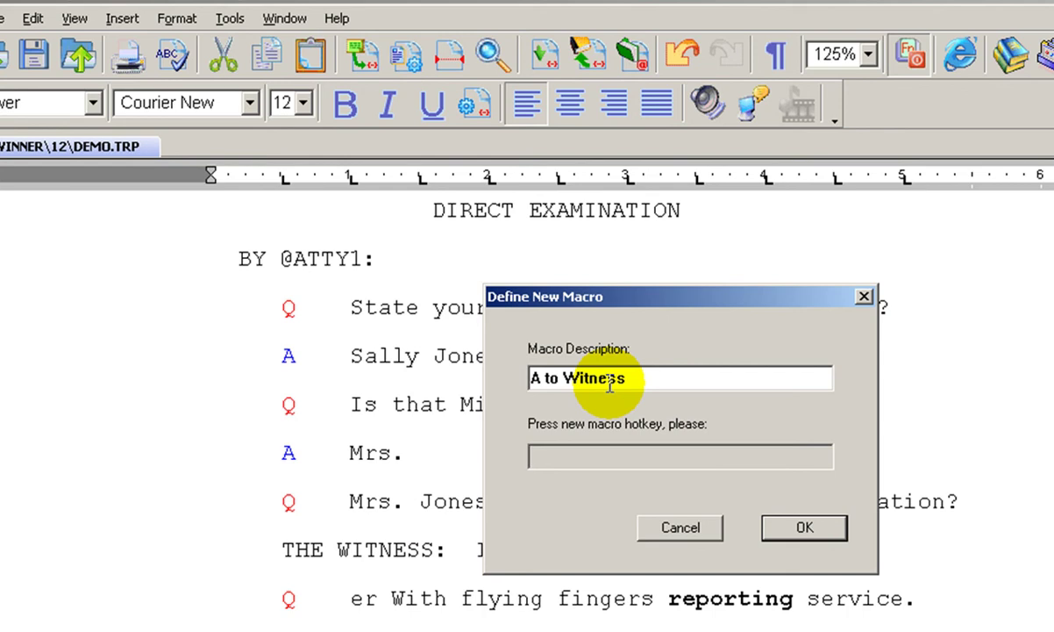
pyautogui.hotkey('alt', 'w')
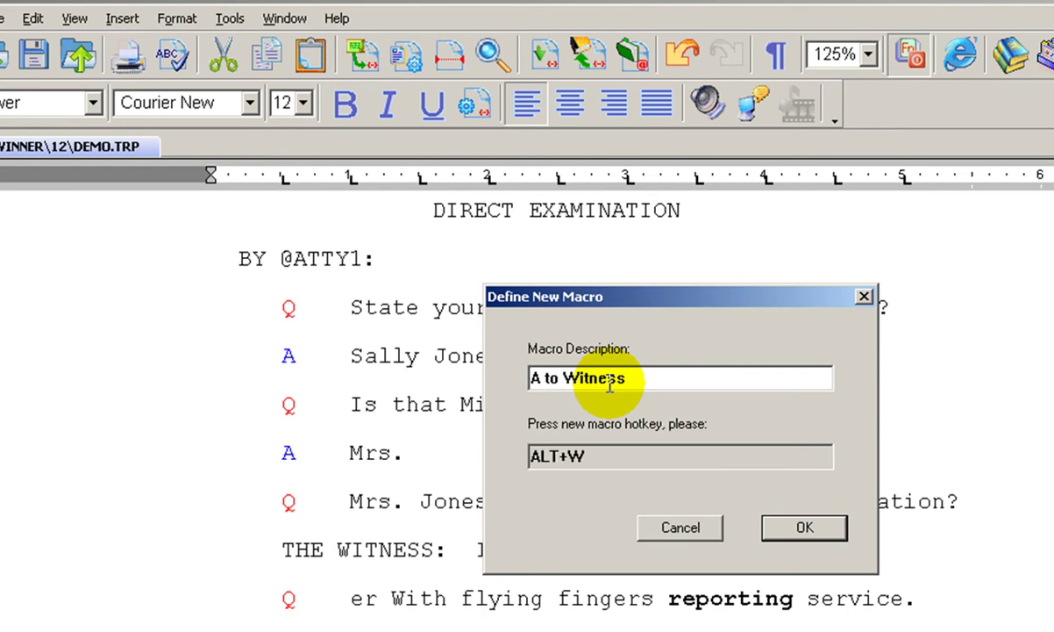
pyautogui.click(772, 531)
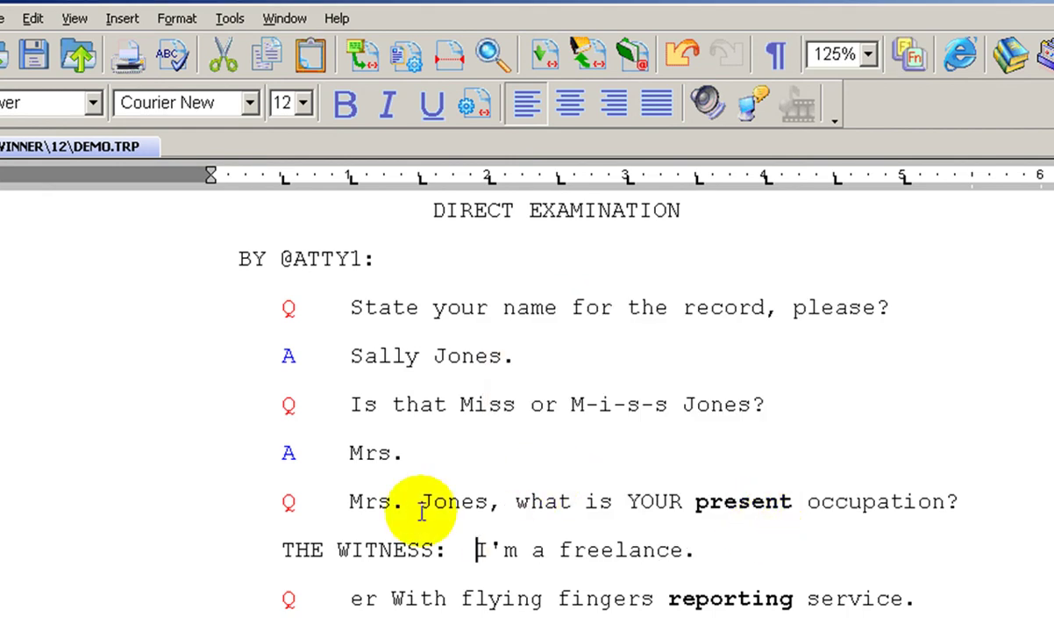
# Step: Run the A to Witness macro on the "Mrs." answer line and switch the active keyboard to Alternate Kbd 1
pyautogui.click(285, 453)
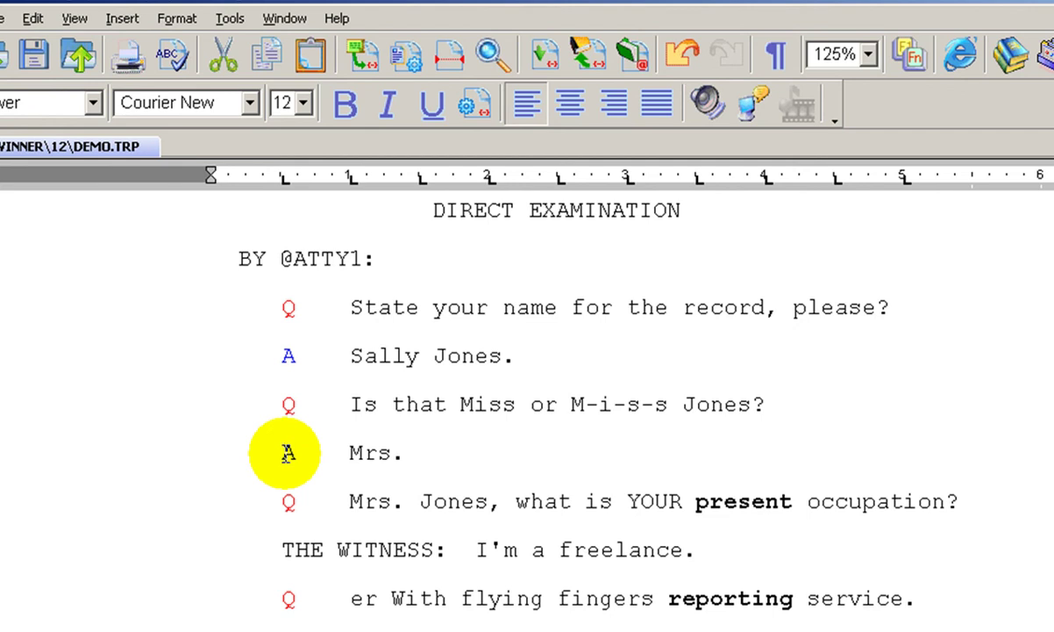
pyautogui.press('F5')
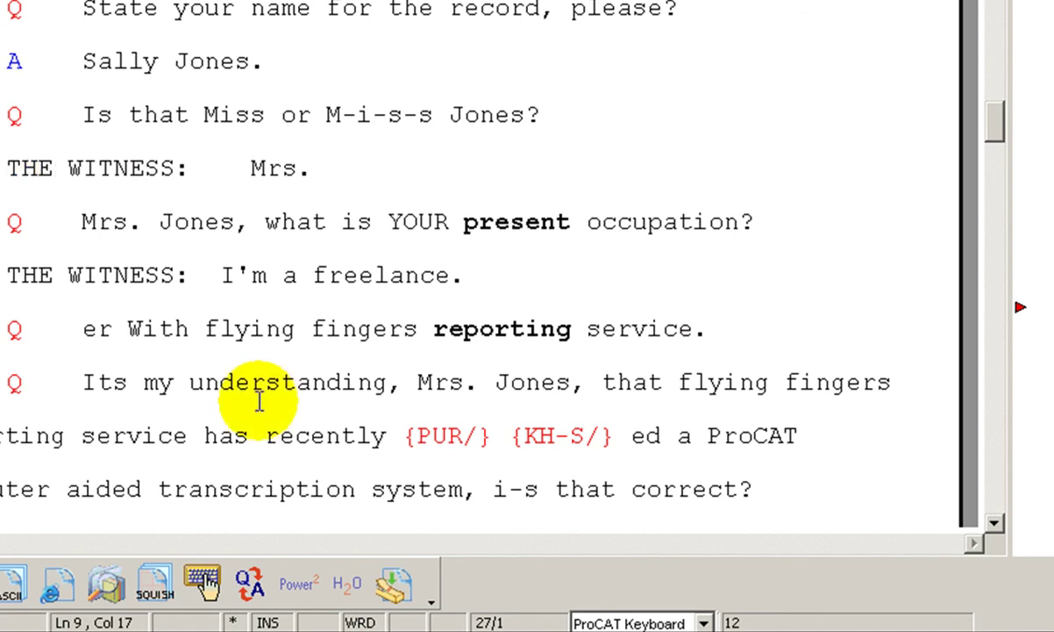
pyautogui.scroll(-1, 671, 623)
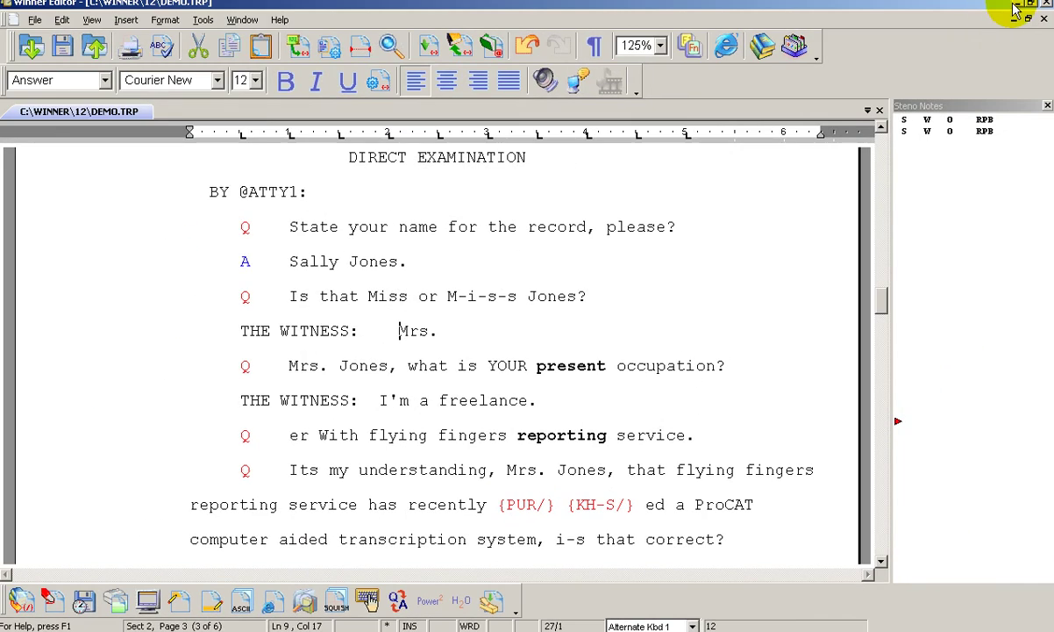
# Step: Minimize the Winner windows and open the Quick Lookup v12 PDF from the desktop
pyautogui.click(1016, 6)
pyautogui.click(1017, 6)
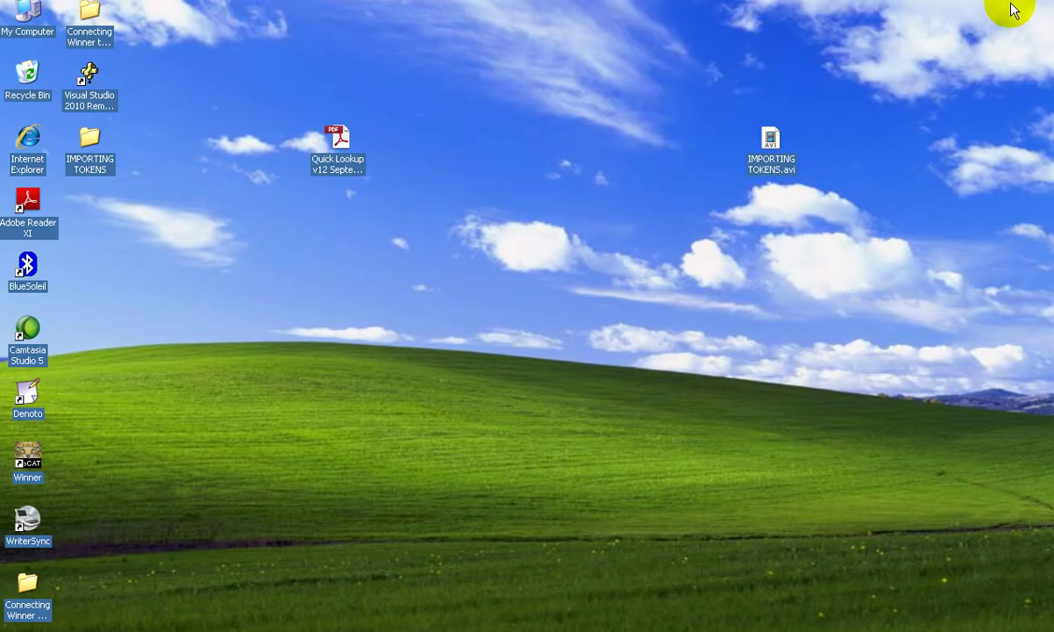
pyautogui.doubleClick(349, 163)
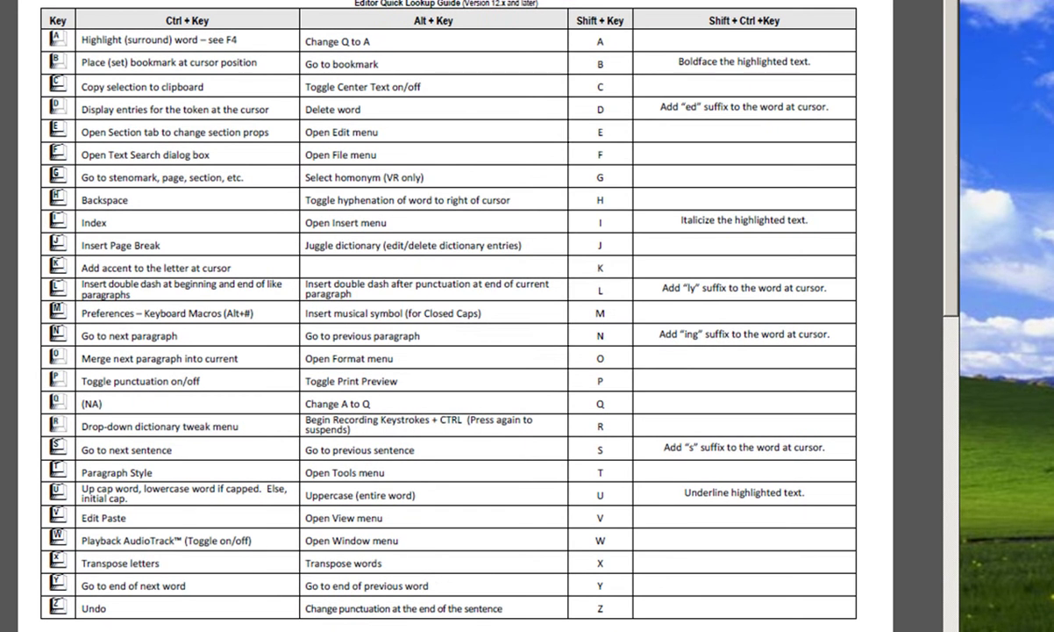
# Step: Zoom the Editor Quick Lookup Guide to 100%, examine its Ctrl, Alt and Shift key assignments from A to Z, and leave the guide
pyautogui.click(421, 2)
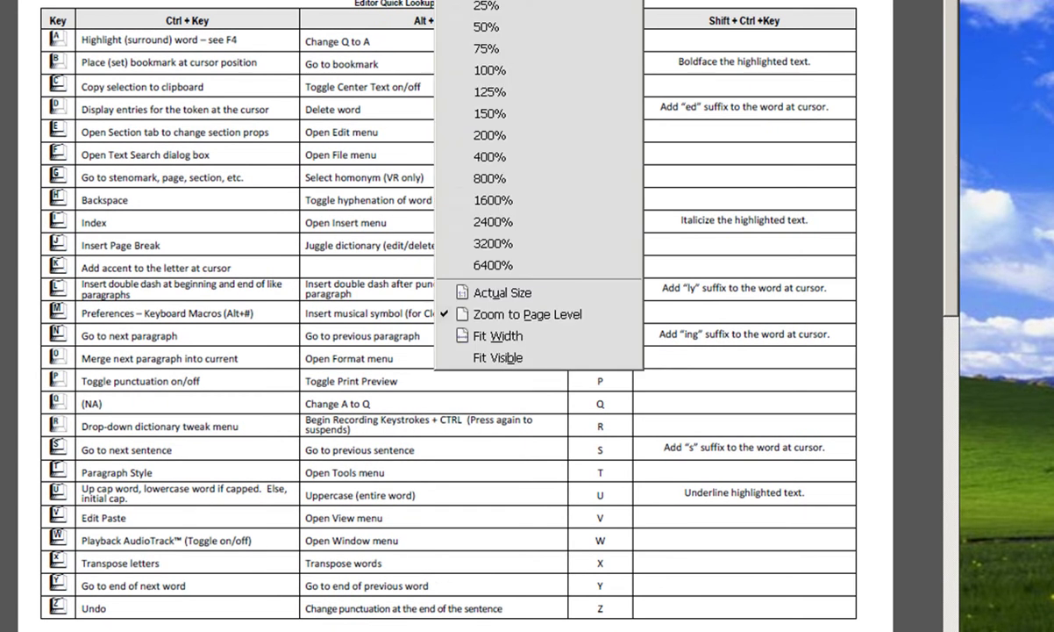
pyautogui.click(465, 72)
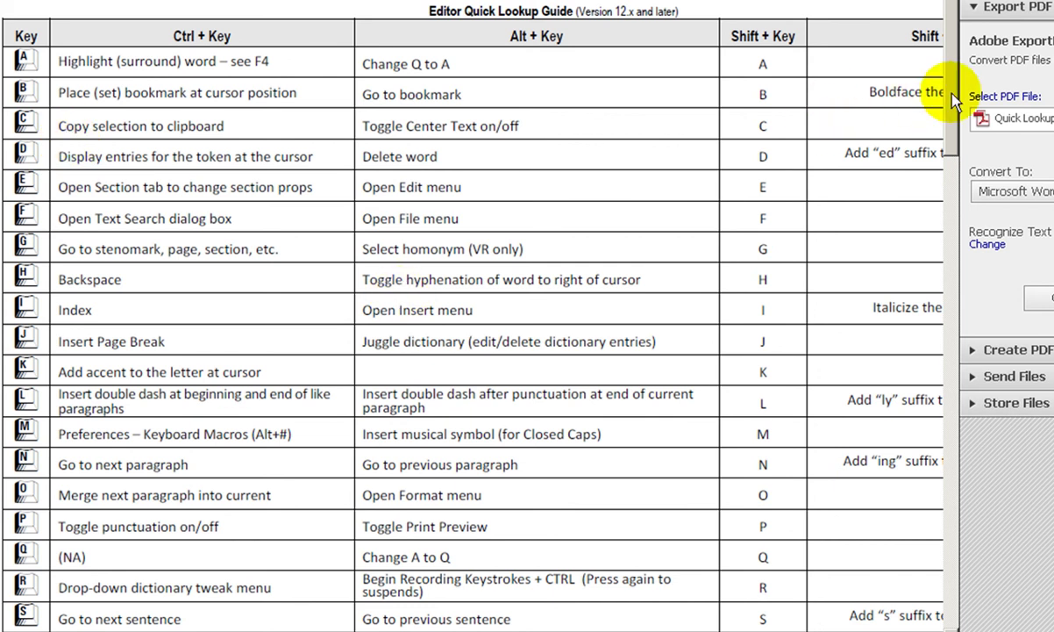
pyautogui.moveTo(954, 97); pyautogui.dragTo(963, 300)
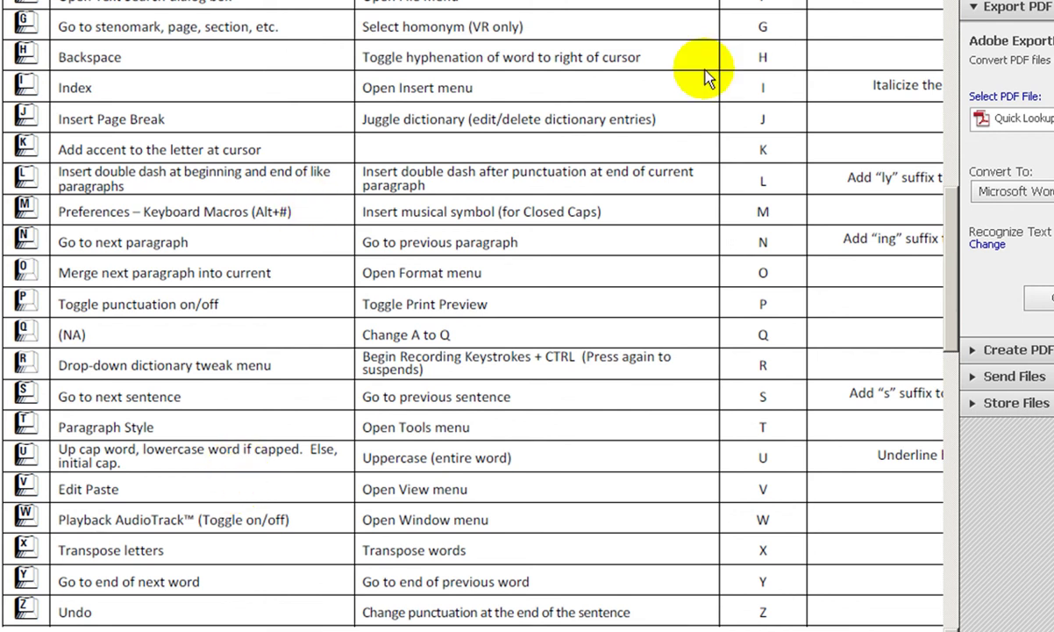
pyautogui.click(1028, 0)
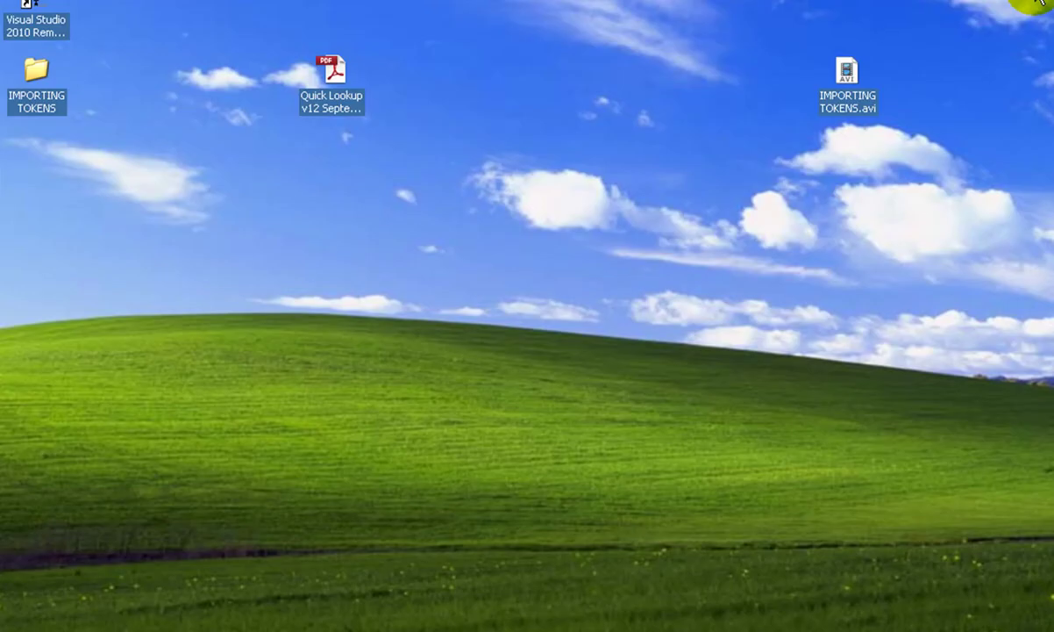